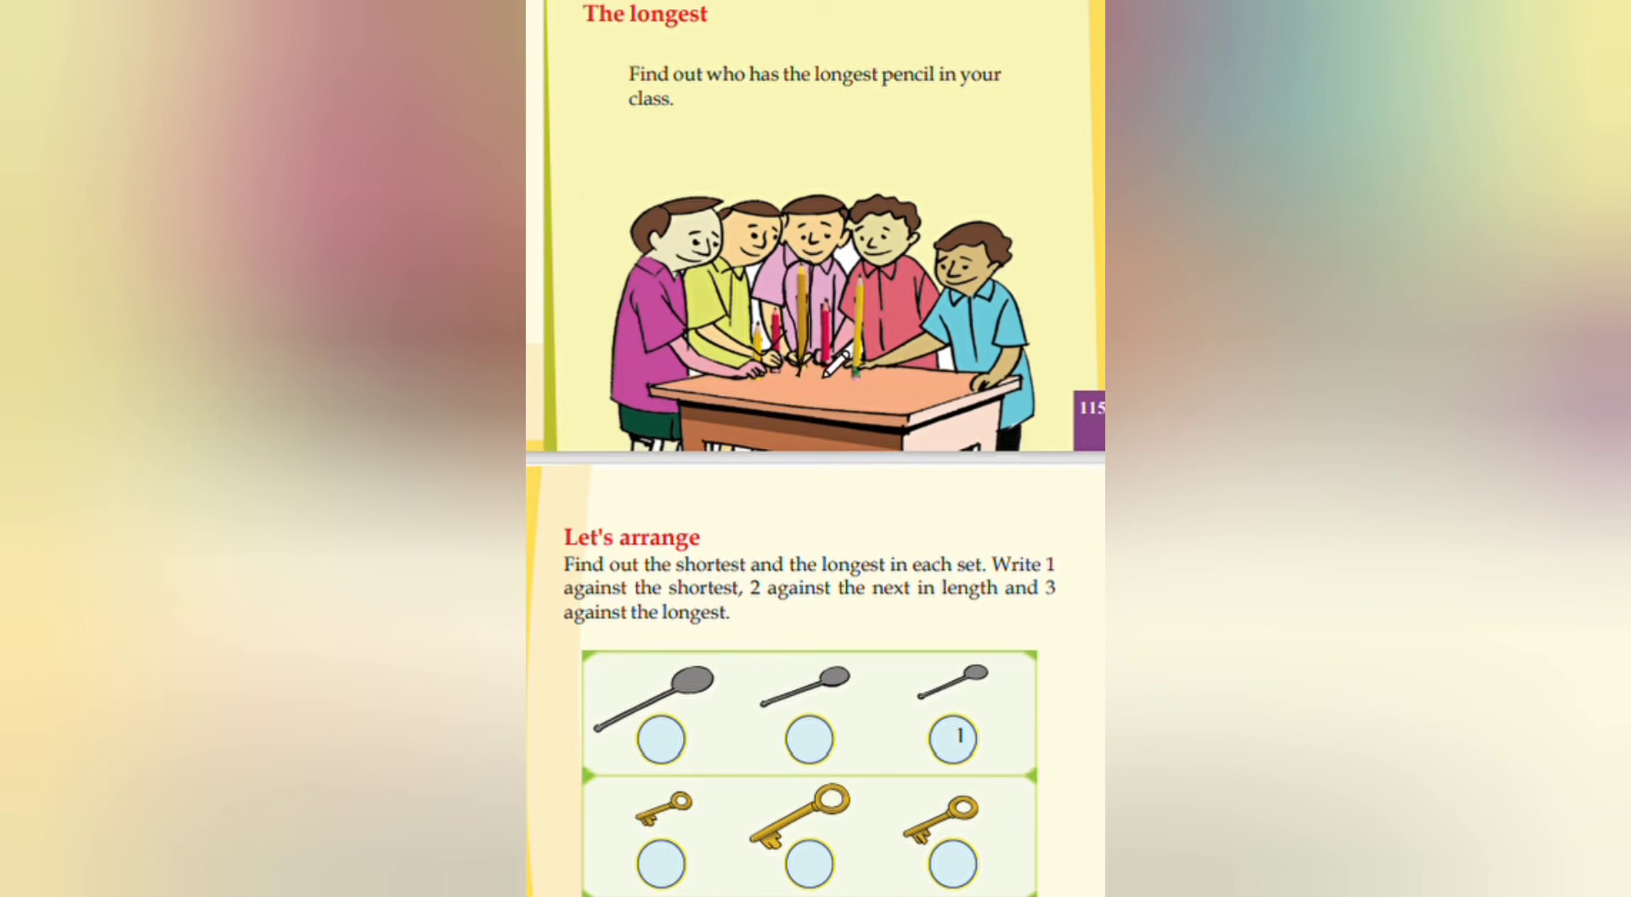
# Scroll until every row of the 'Let's arrange' exercise is visible, then choose Add text
pyautogui.scroll(-2, 829, 372)
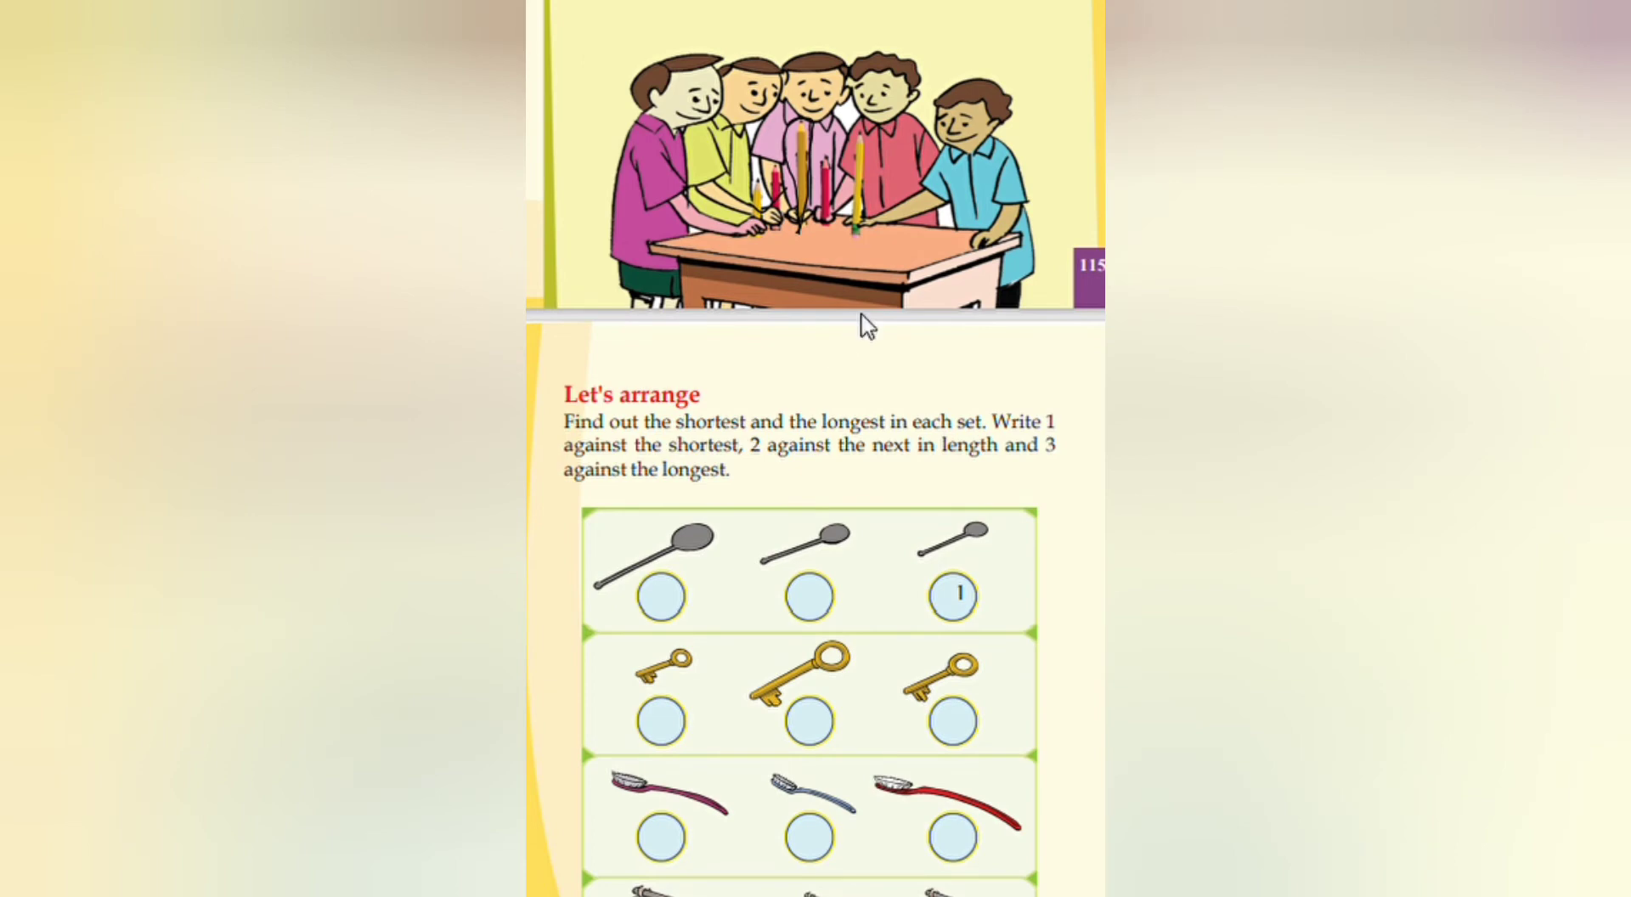
pyautogui.scroll(-2, 866, 323)
pyautogui.scroll(-2, 862, 338)
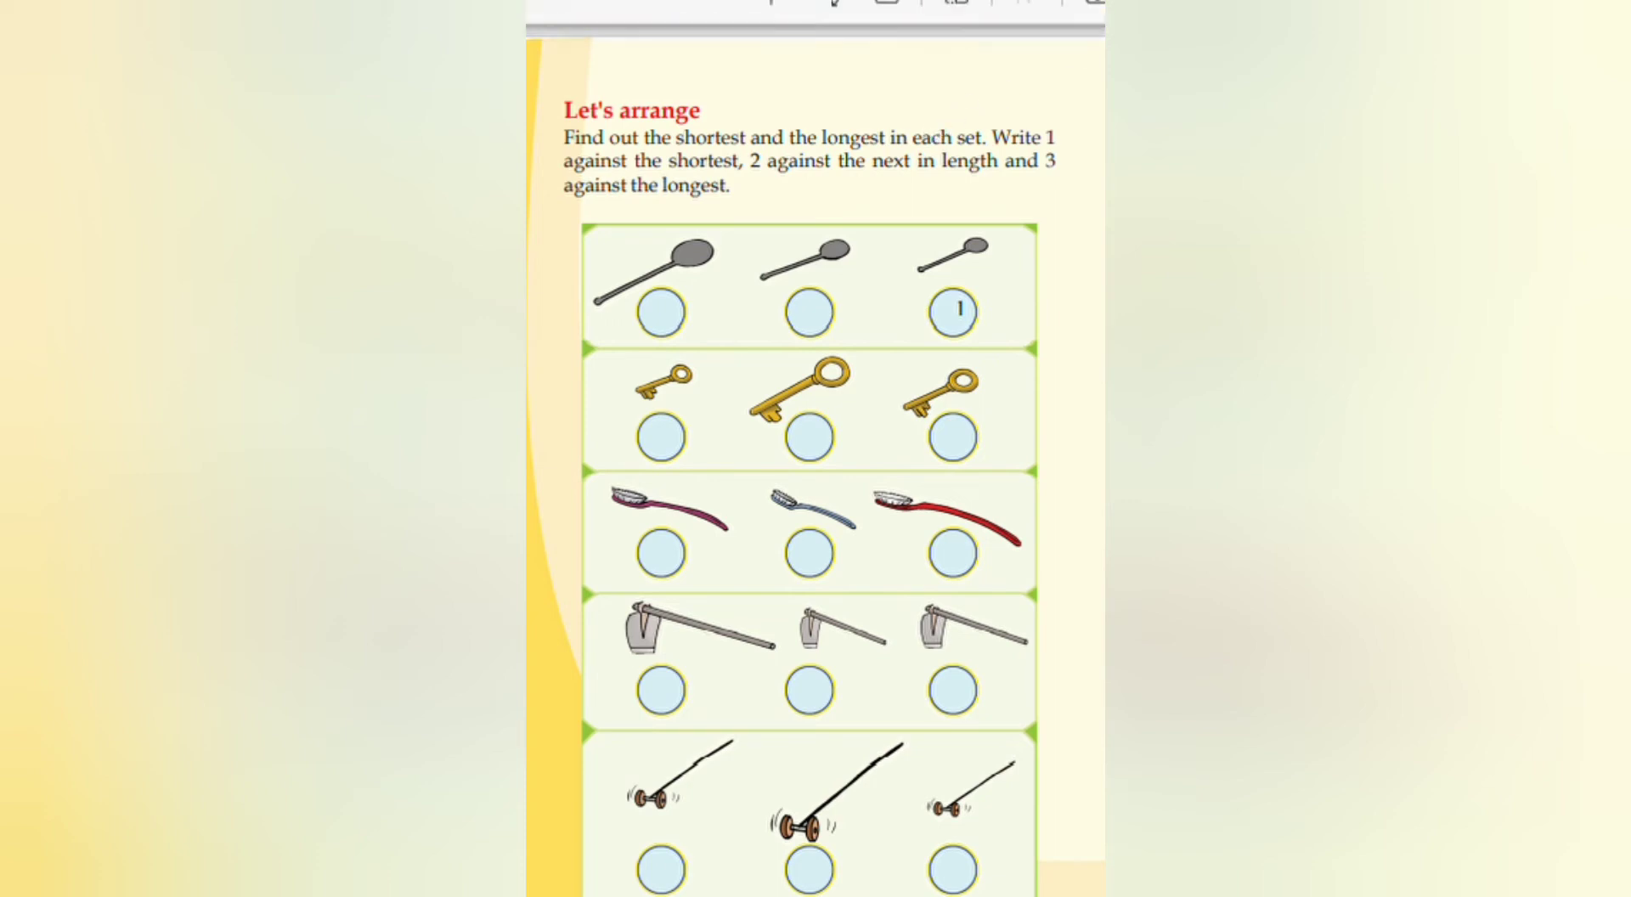
pyautogui.click(1089, 7)
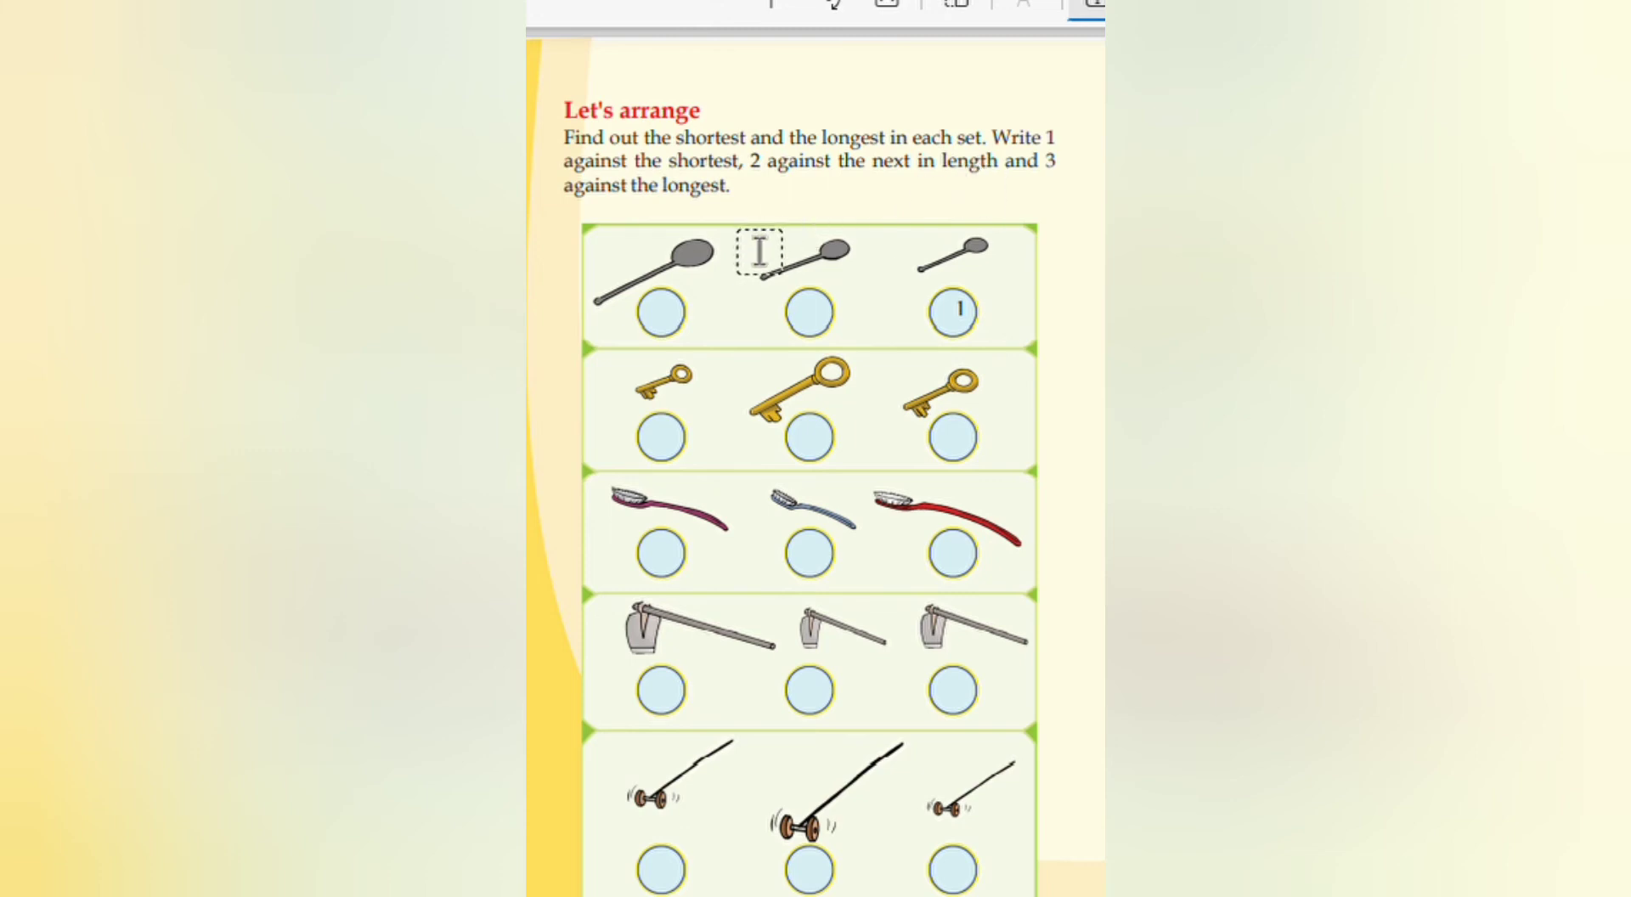
# Write a red 3 in the longest spoon's circle and a 2 in the middle spoon's circle
pyautogui.click(672, 323)
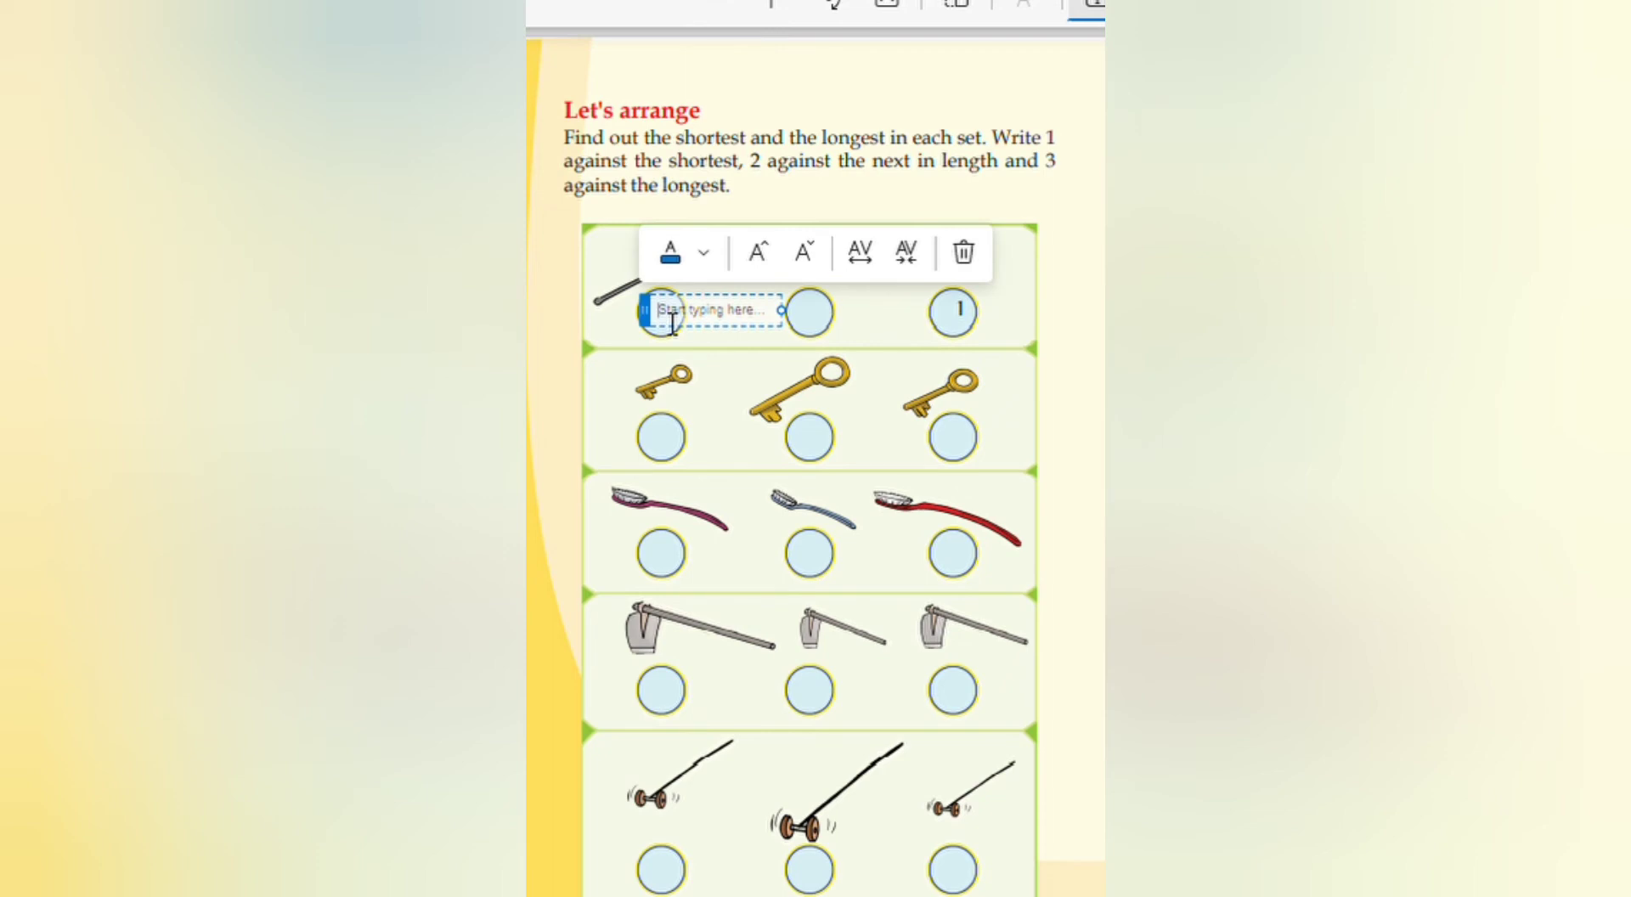
pyautogui.write('3')
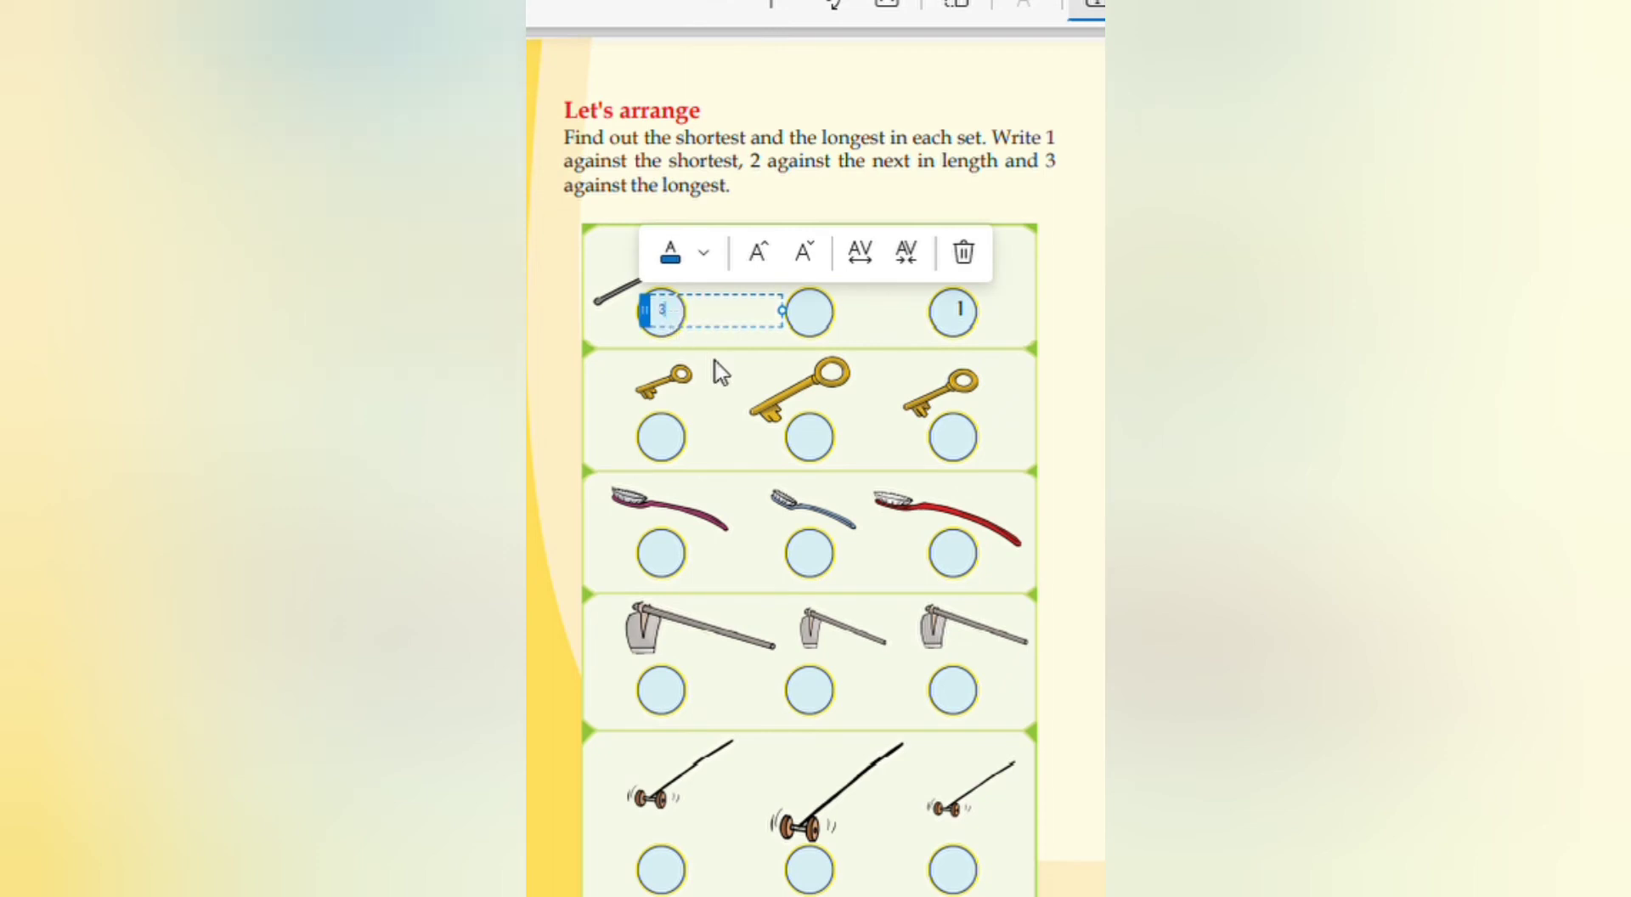
pyautogui.click(704, 254)
pyautogui.click(682, 319)
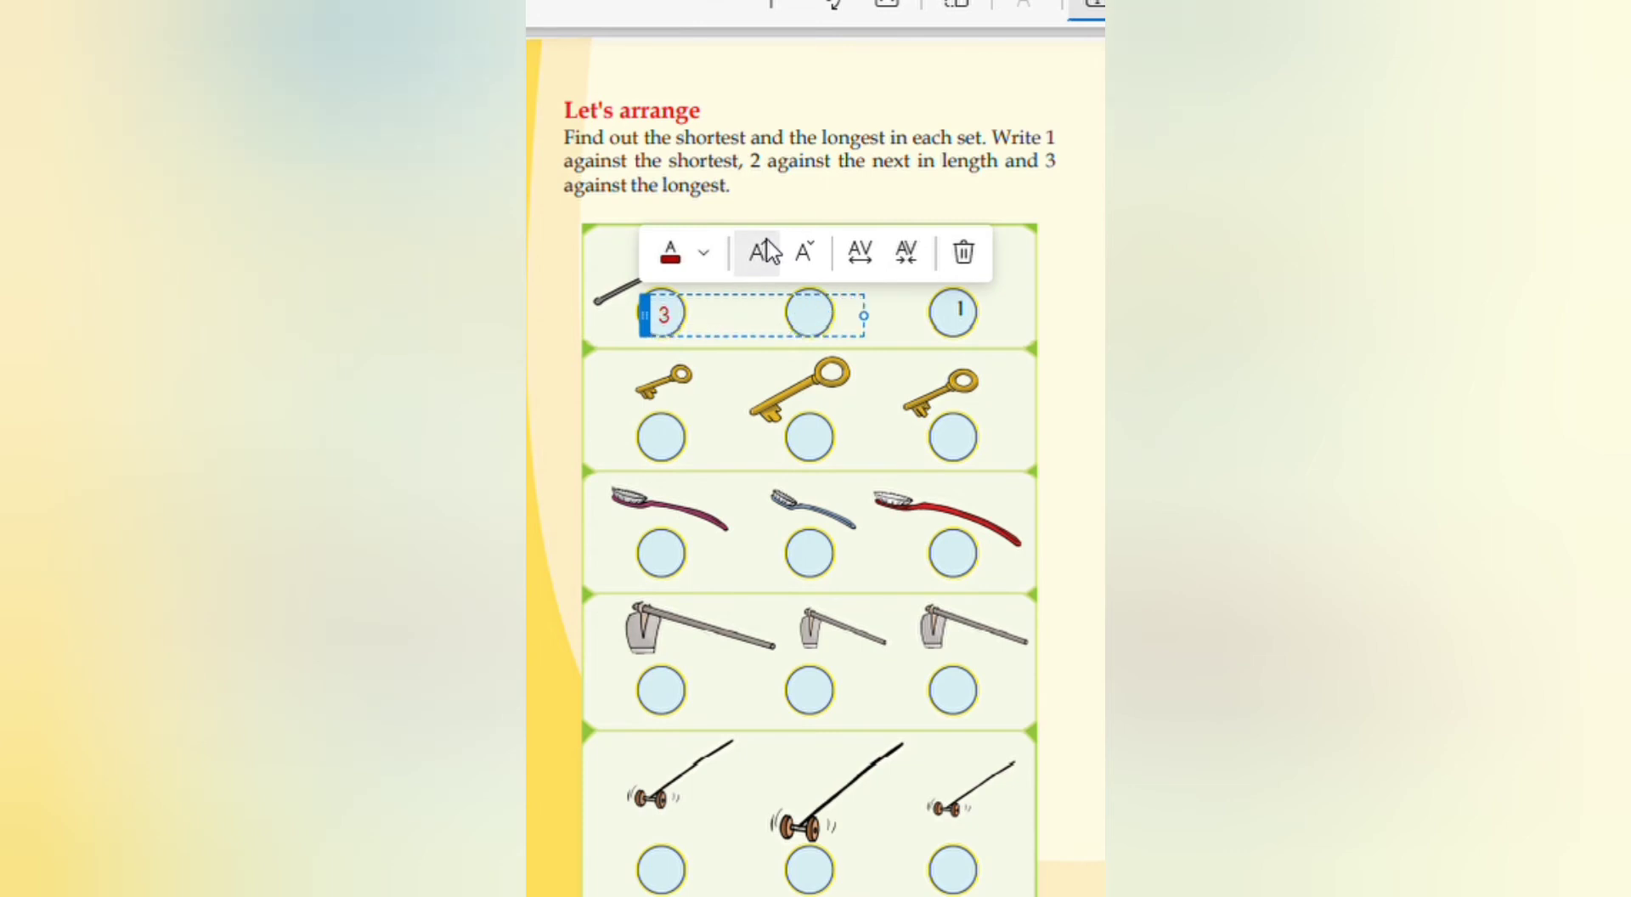
pyautogui.click(837, 334)
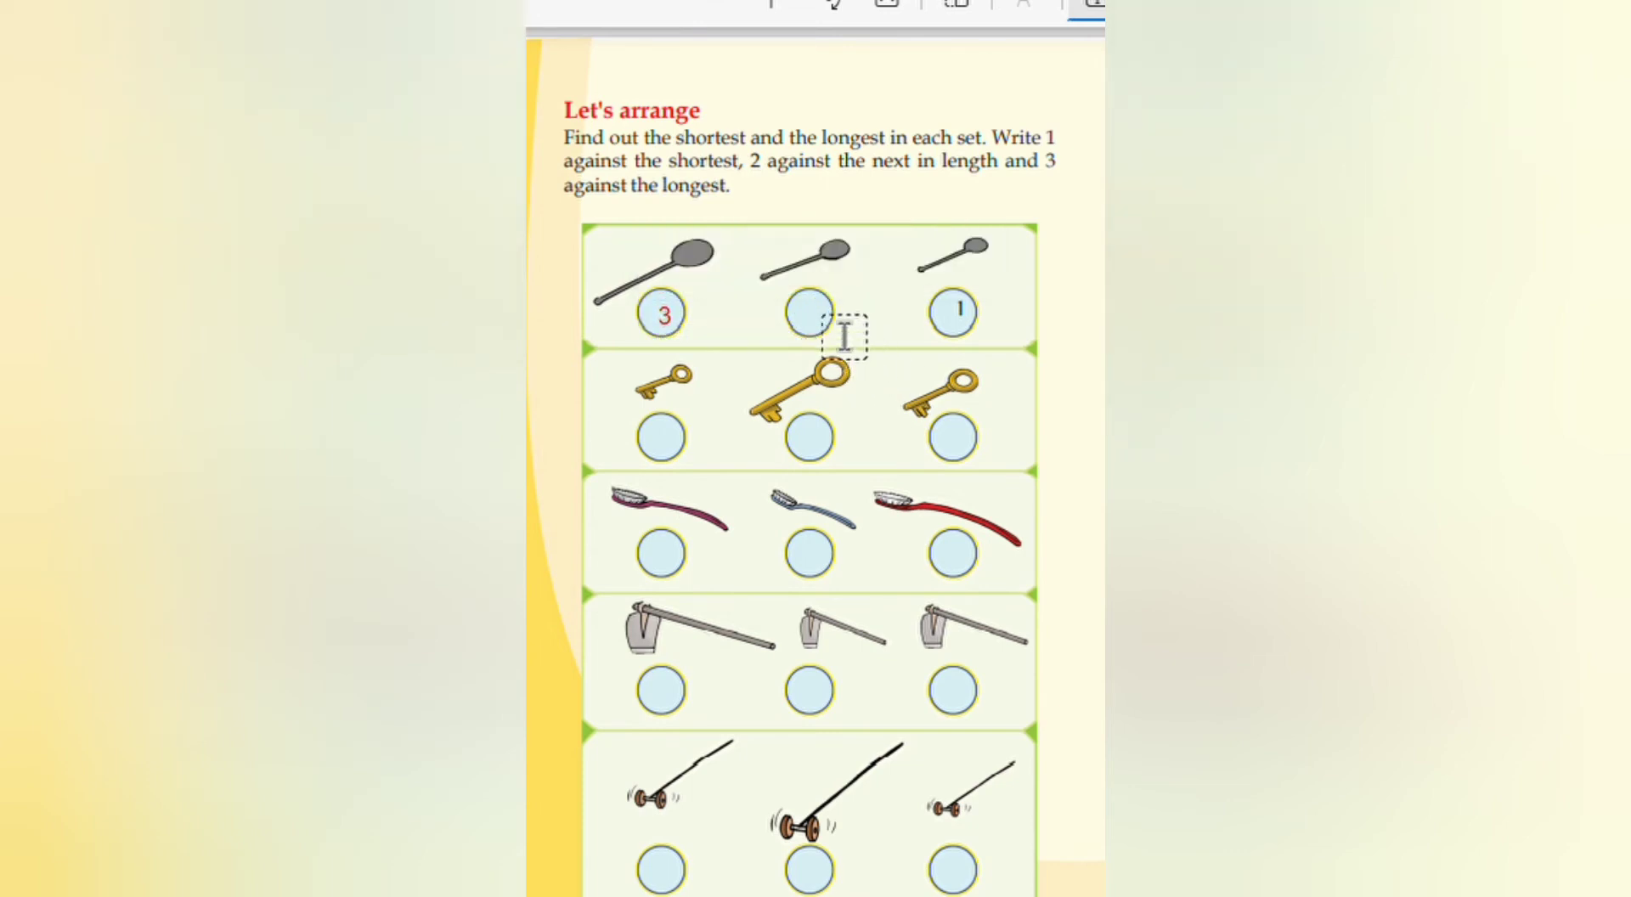
pyautogui.click(820, 321)
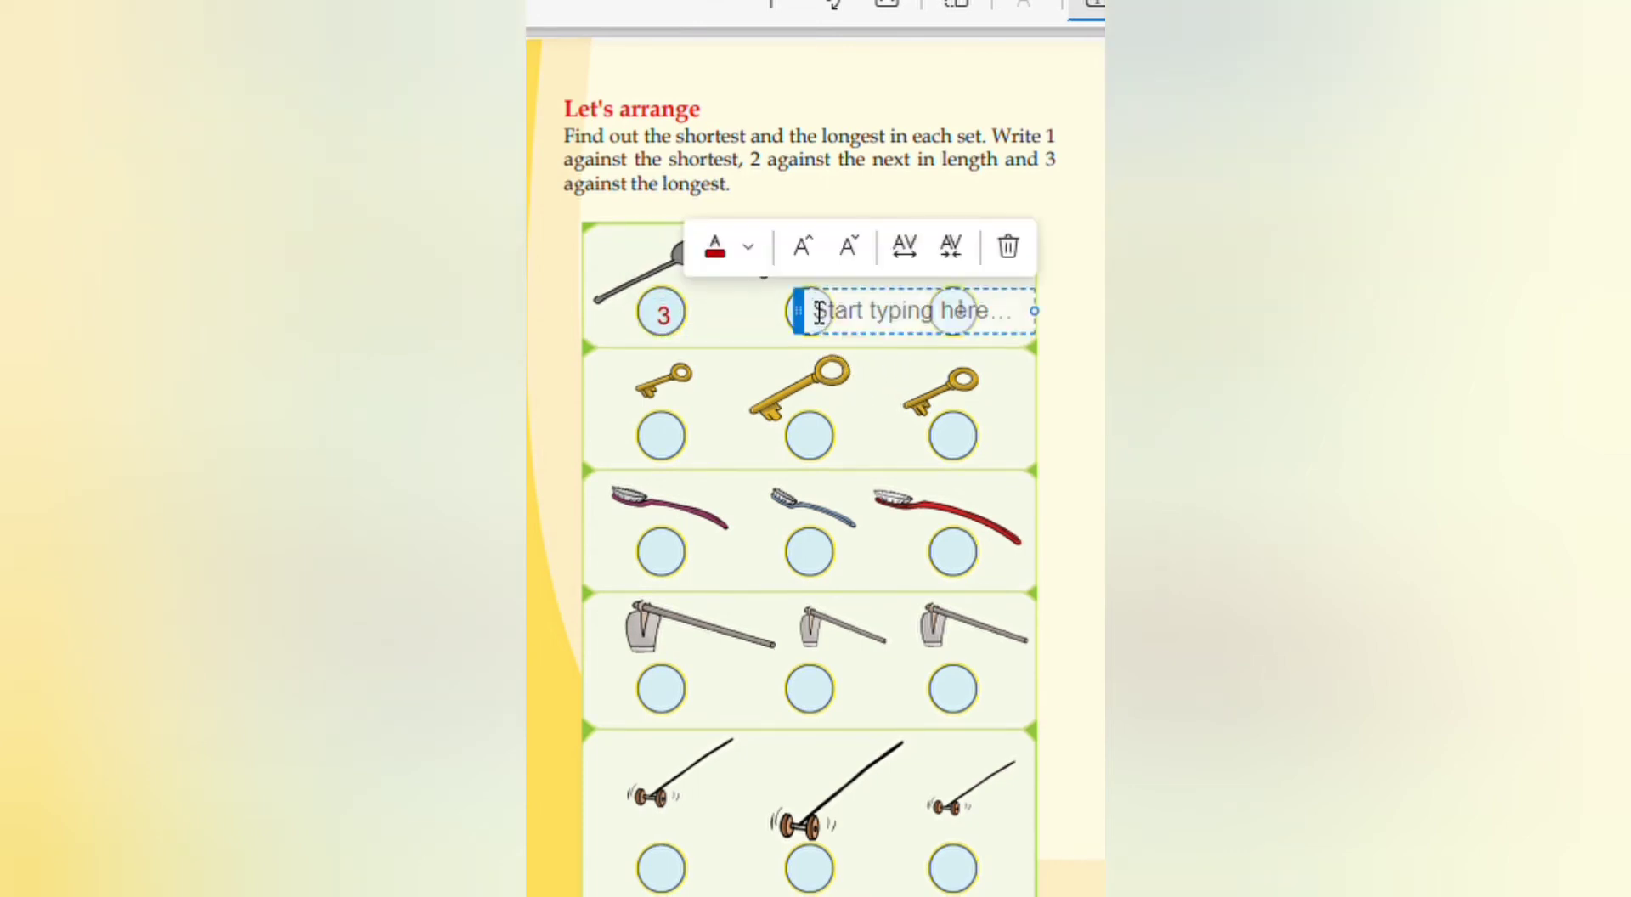
pyautogui.write('2')
pyautogui.click(872, 407)
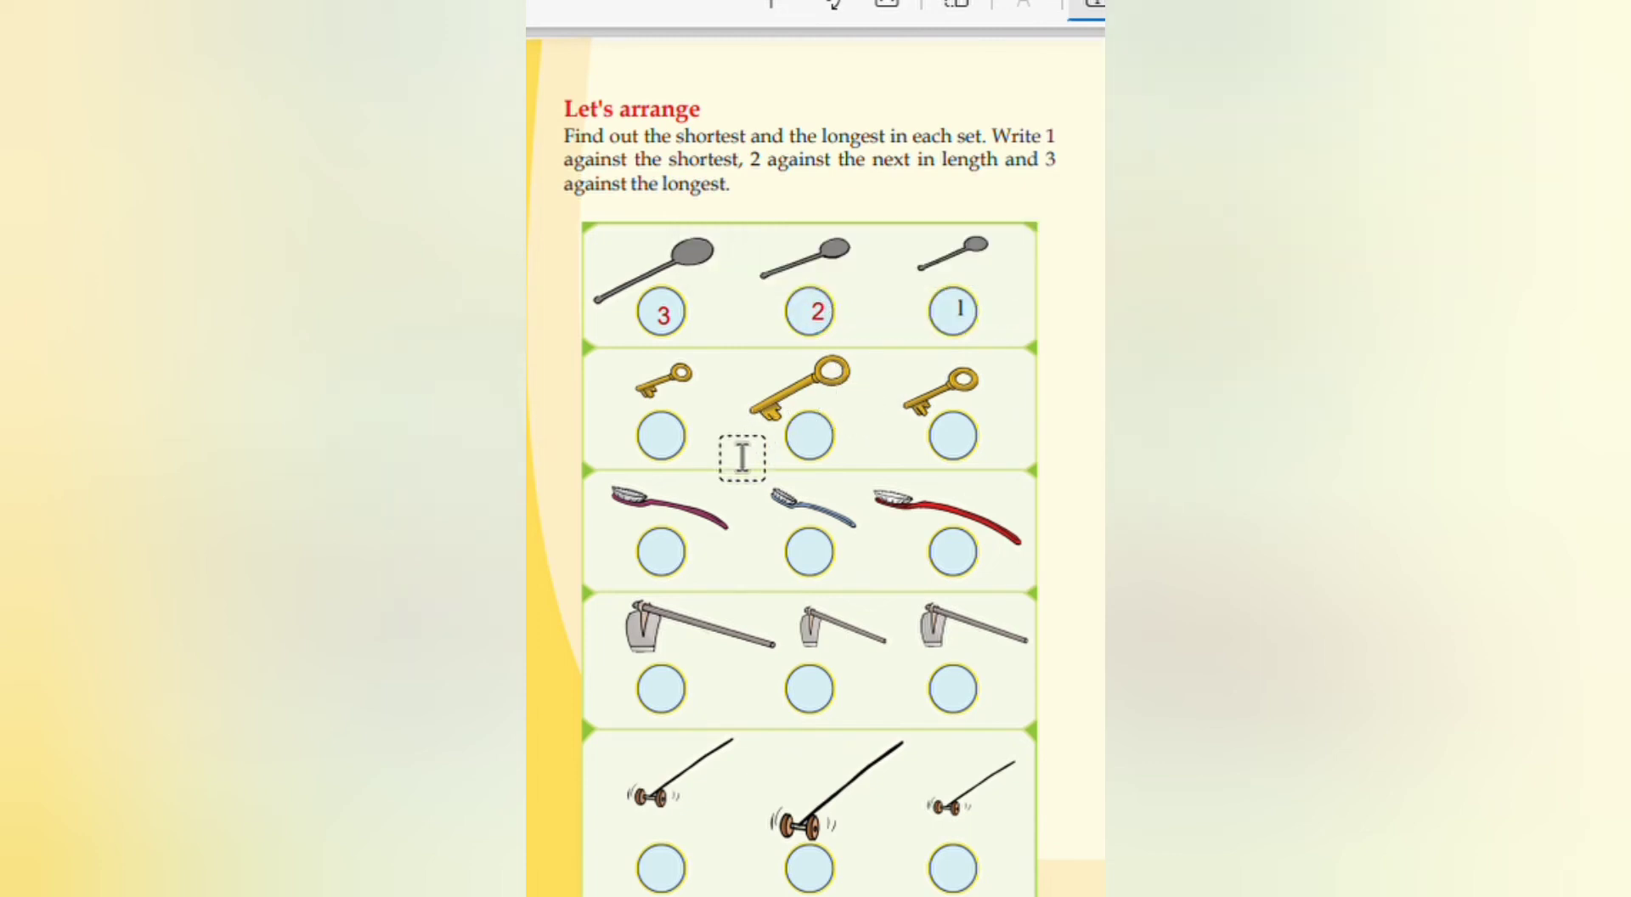
# Rank the keys in red: 1 on the left, 2 on the right, 3 in the middle
pyautogui.click(674, 448)
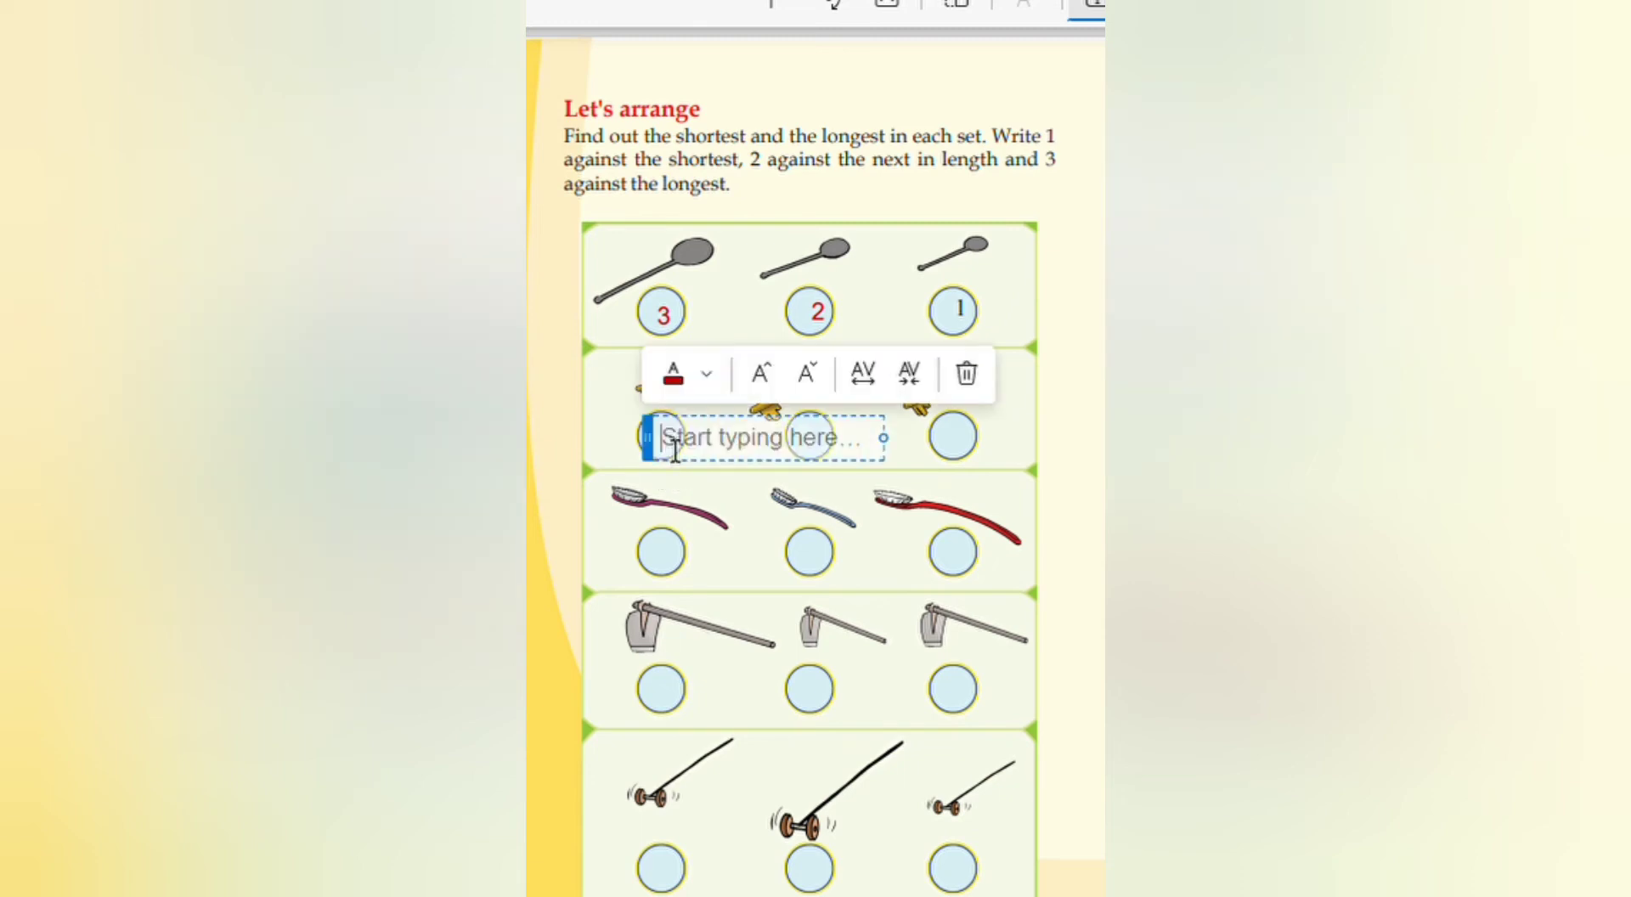
pyautogui.write('1')
pyautogui.click(718, 488)
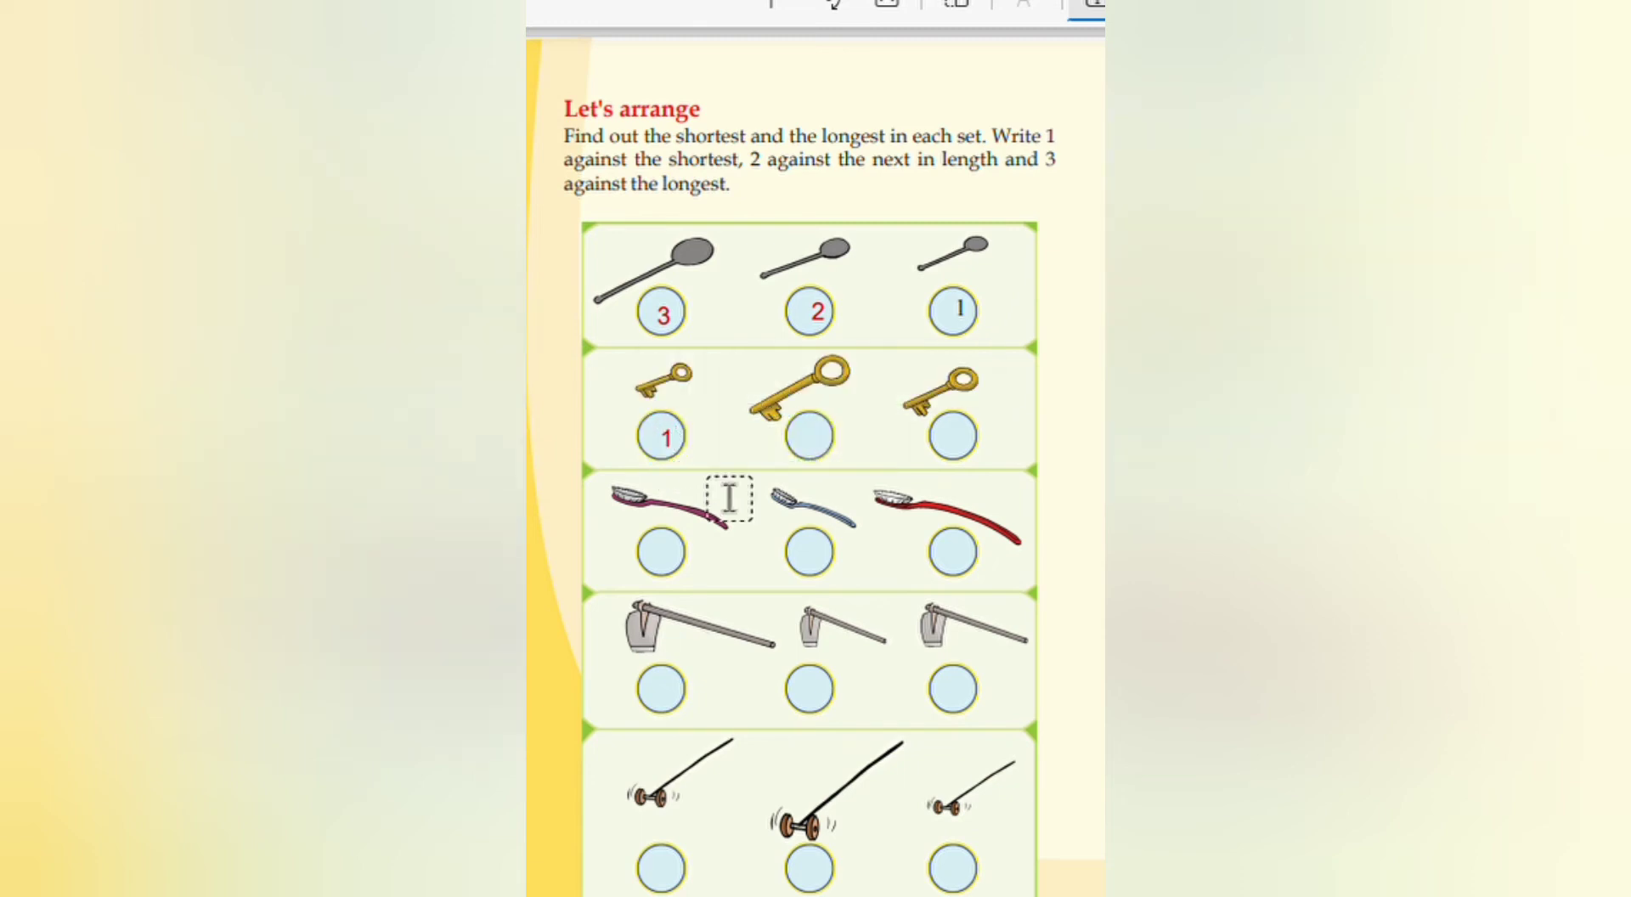
pyautogui.click(957, 438)
pyautogui.write('2')
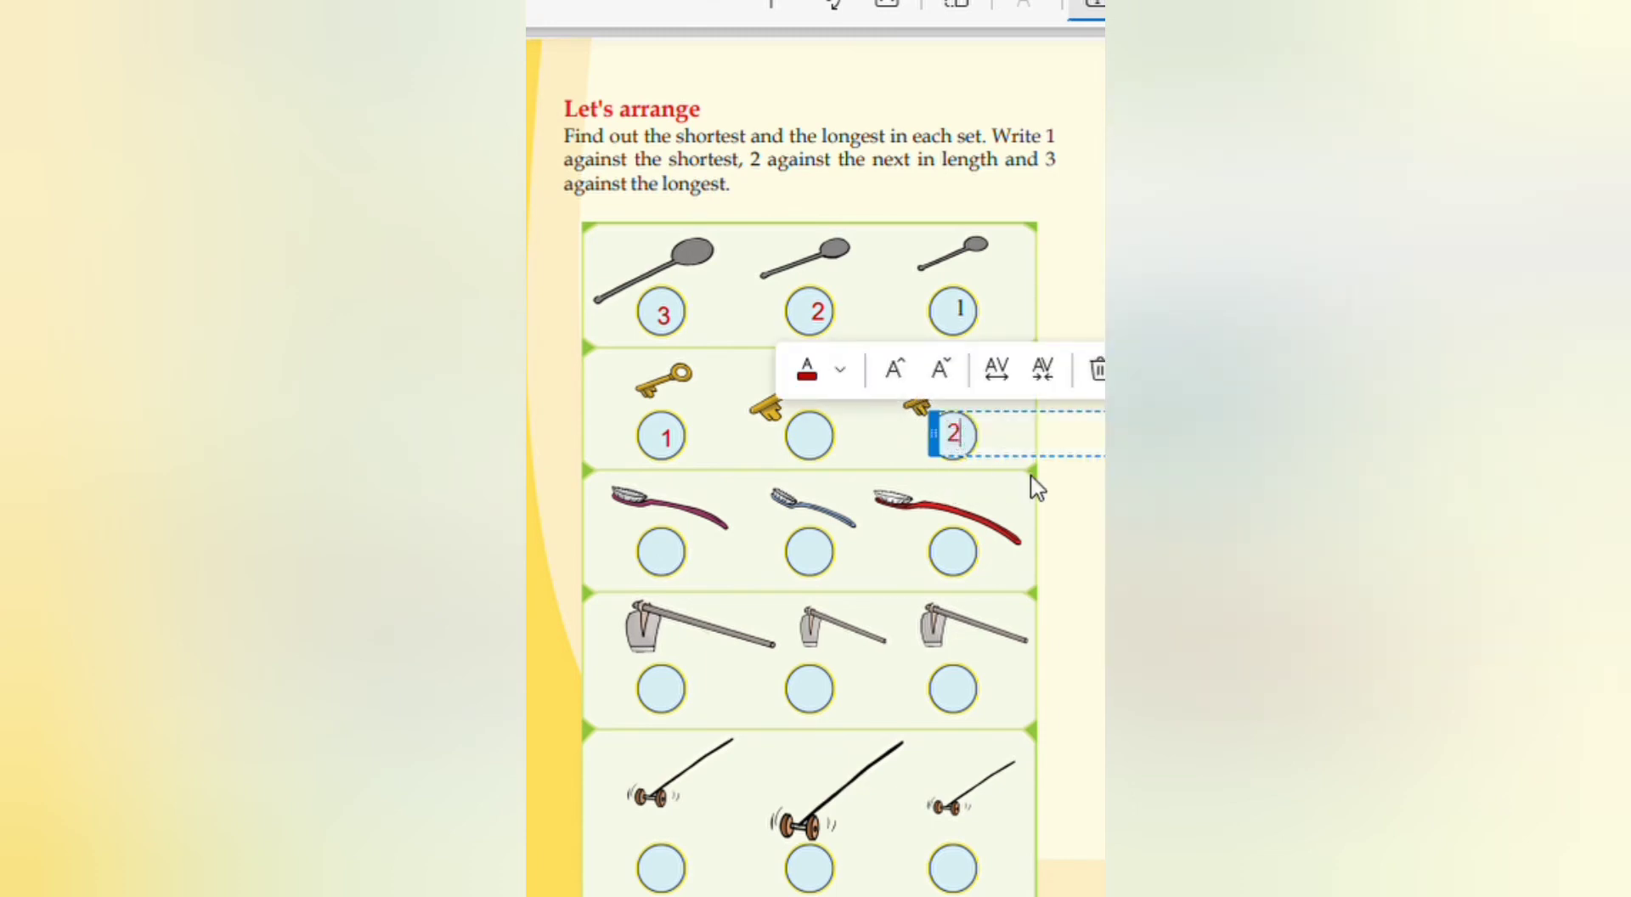
pyautogui.click(1032, 484)
pyautogui.click(822, 450)
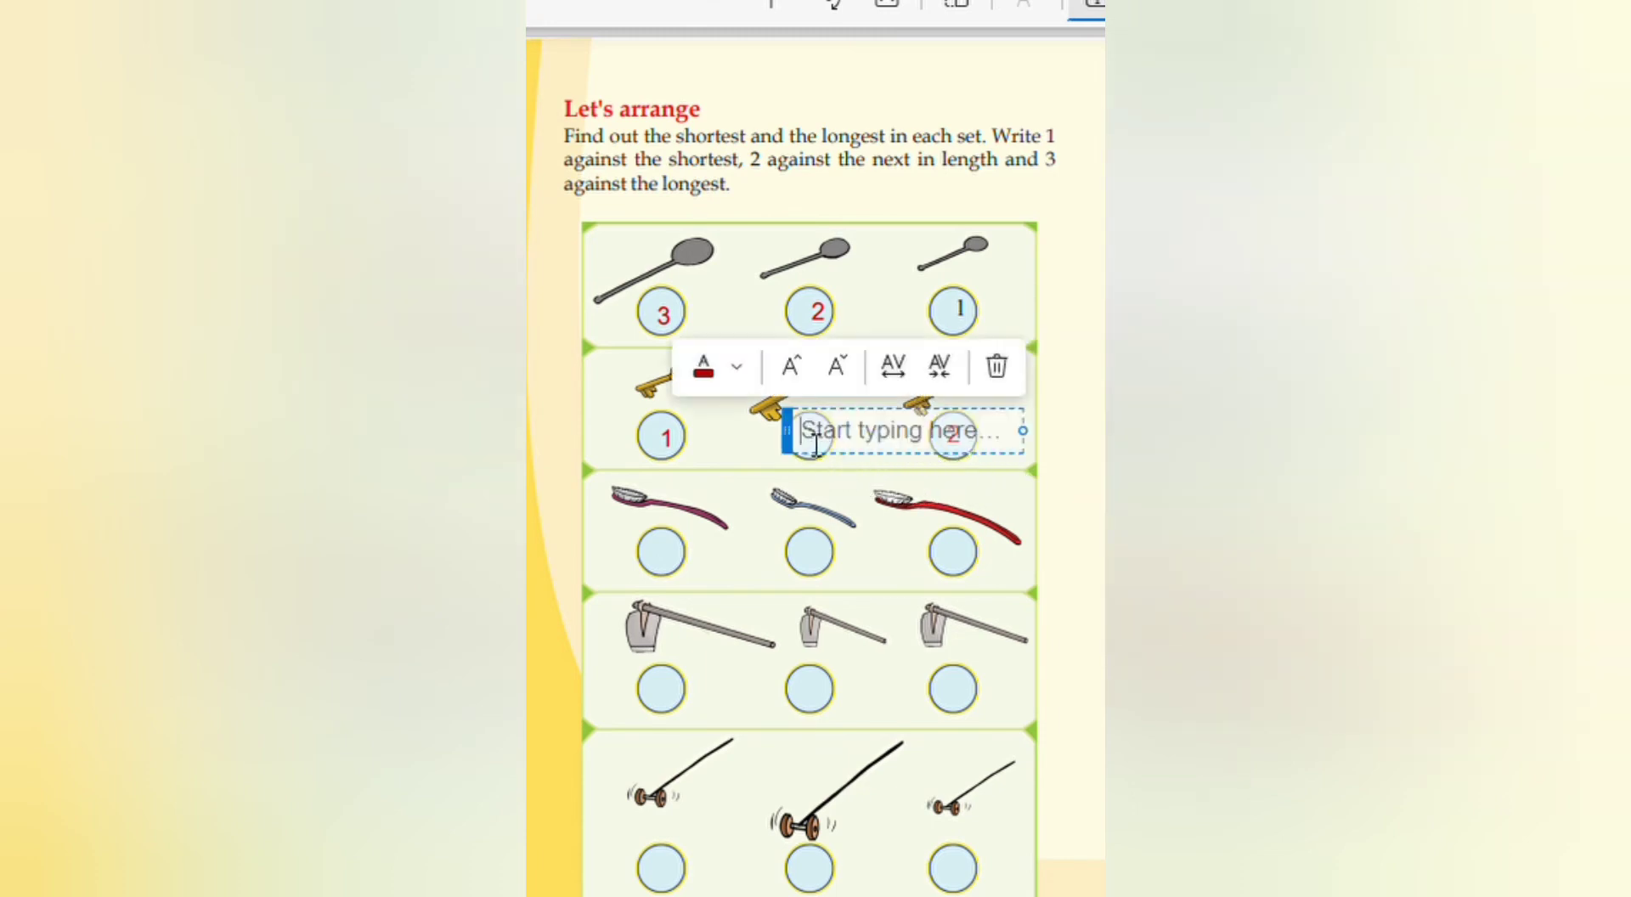
pyautogui.write('3')
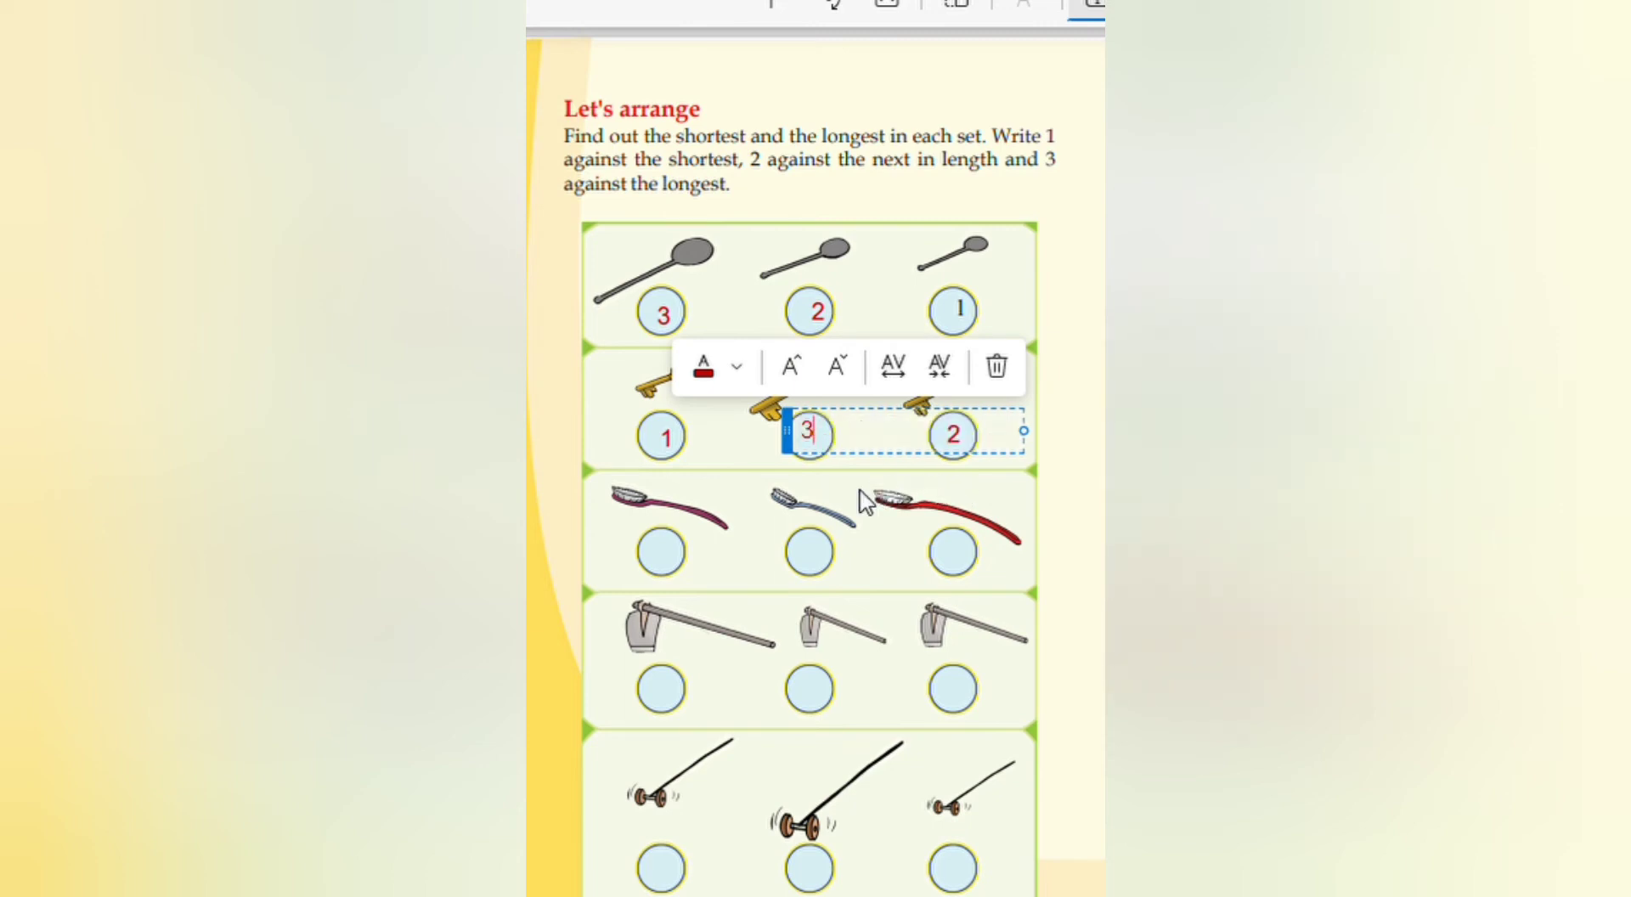
pyautogui.click(679, 578)
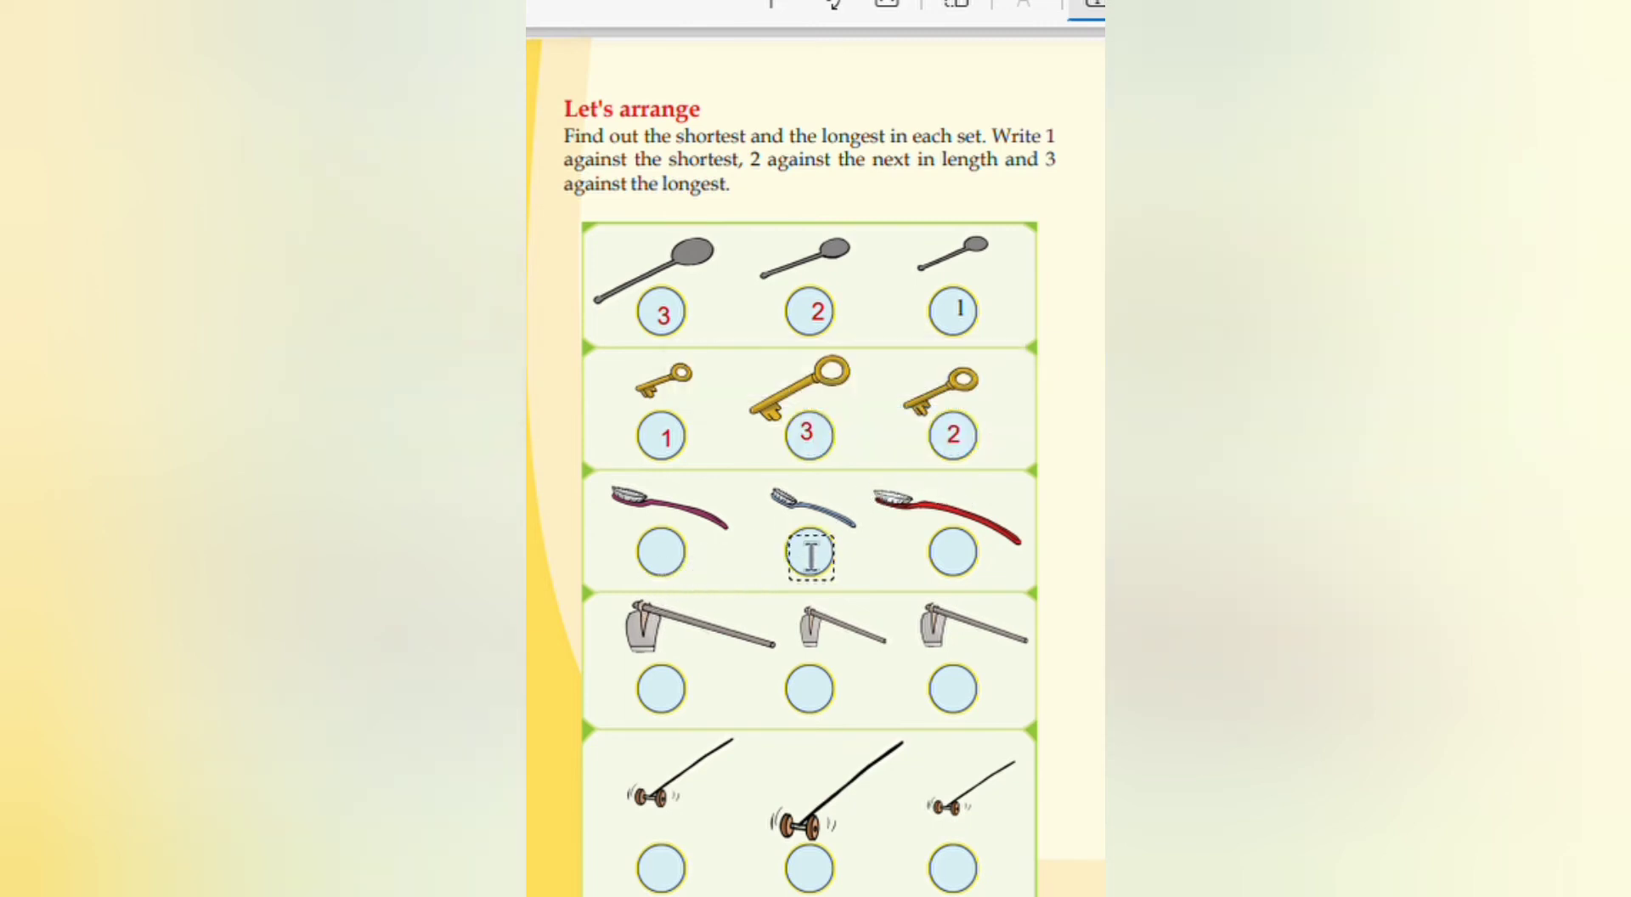
# Rank the toothbrushes 2, 1, 3 in red, with a larger font on the final 3
pyautogui.click(819, 559)
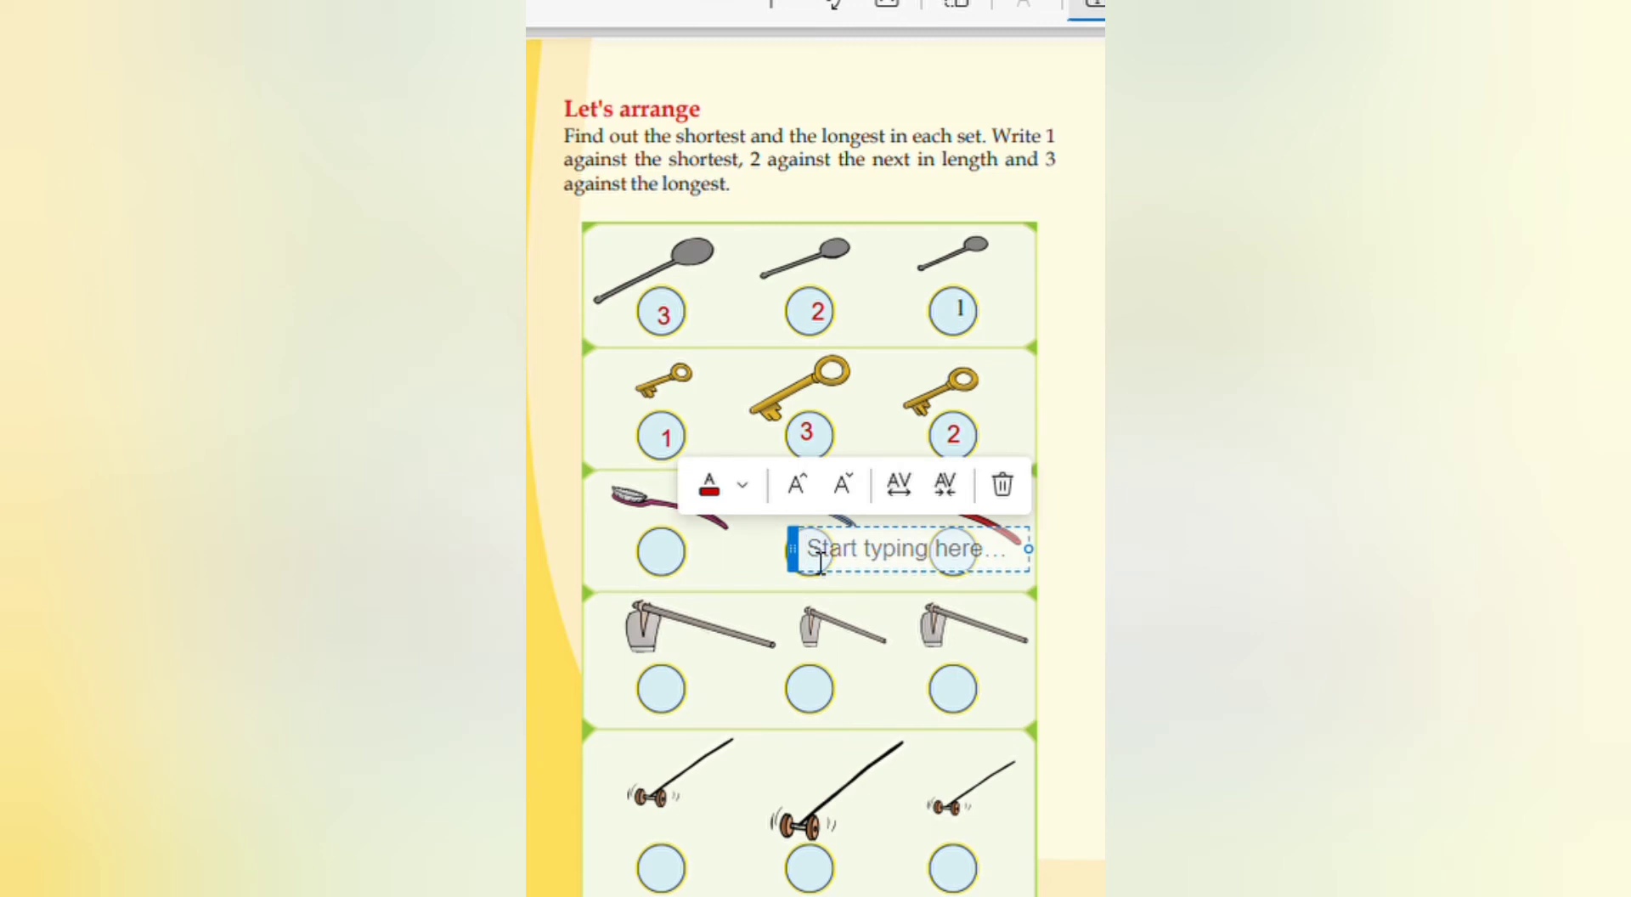
pyautogui.write('1')
pyautogui.click(769, 593)
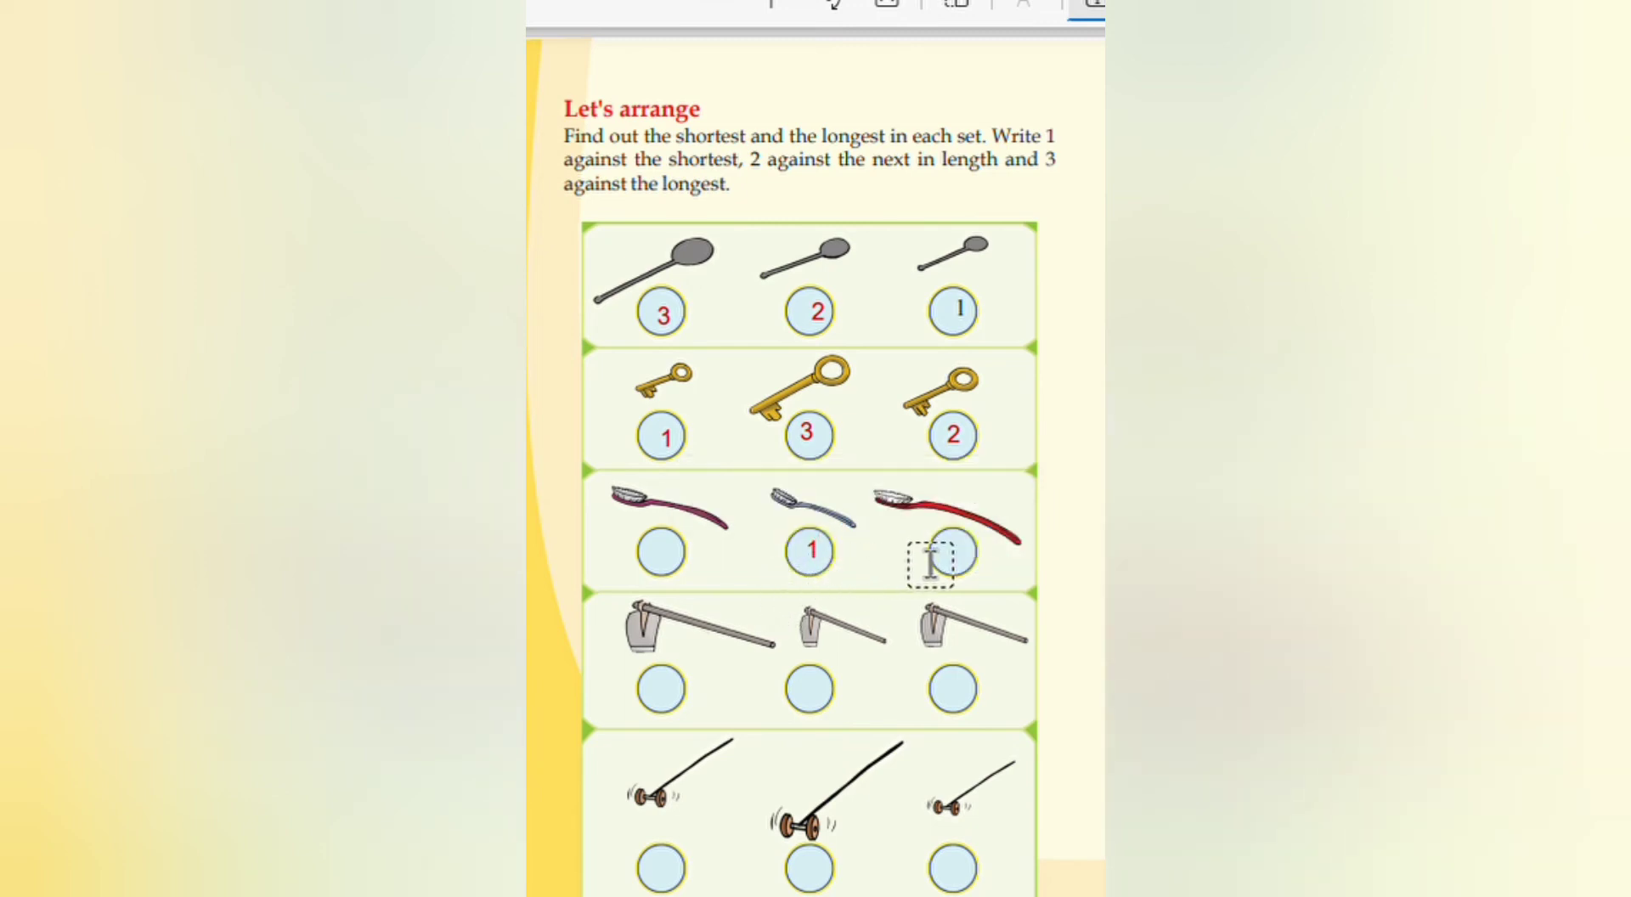
pyautogui.click(663, 561)
pyautogui.write('2')
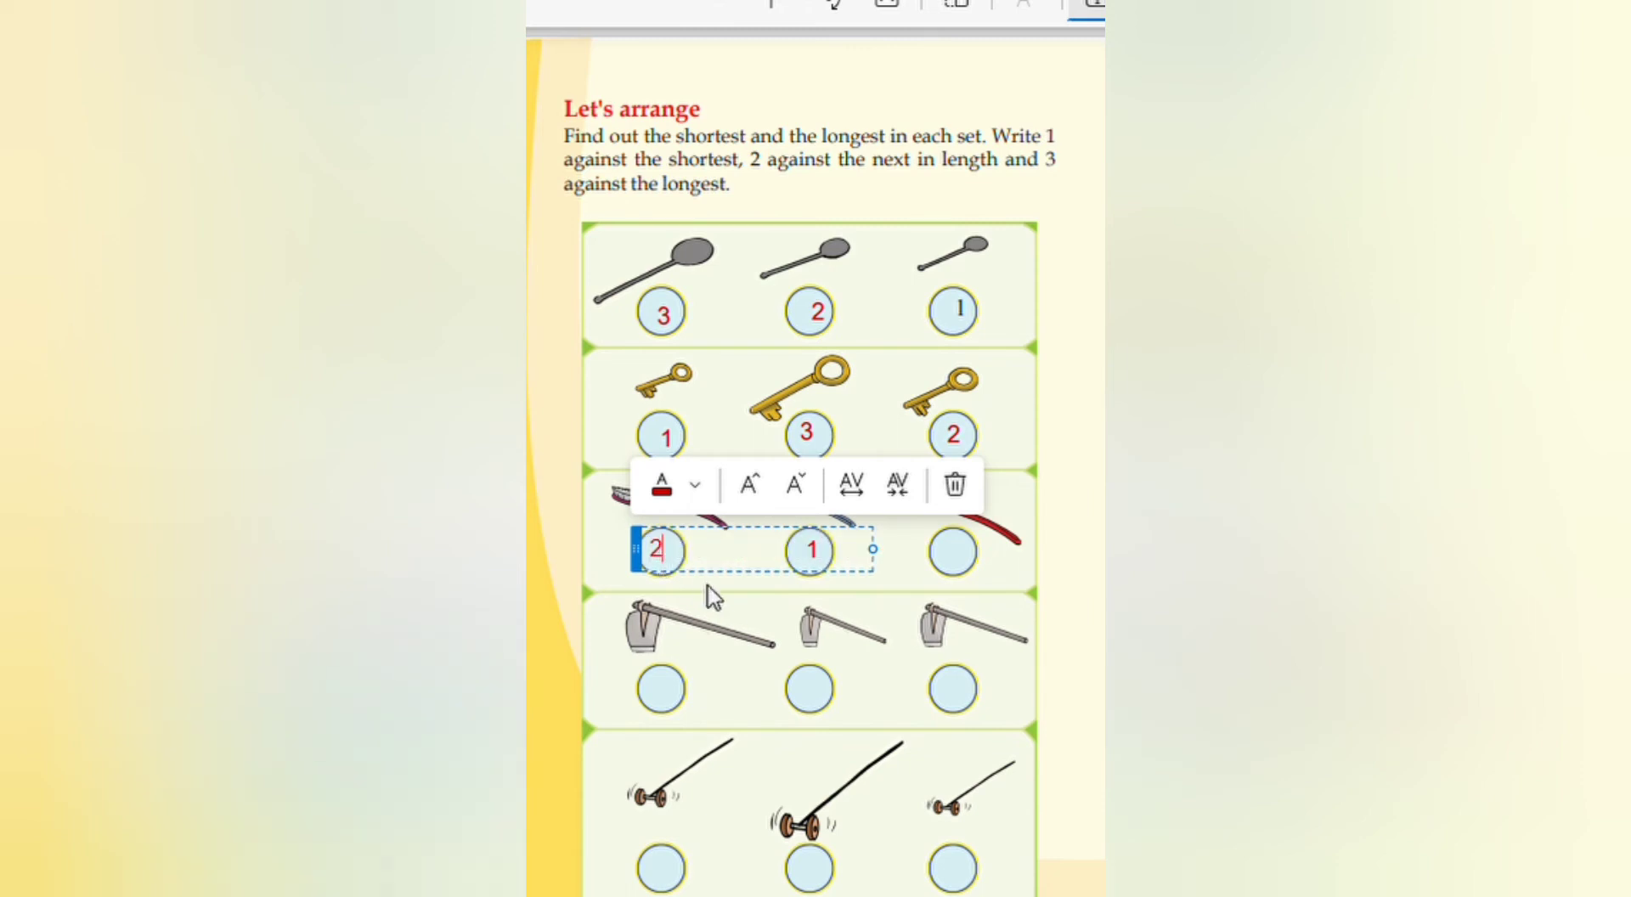
pyautogui.click(730, 616)
pyautogui.click(963, 565)
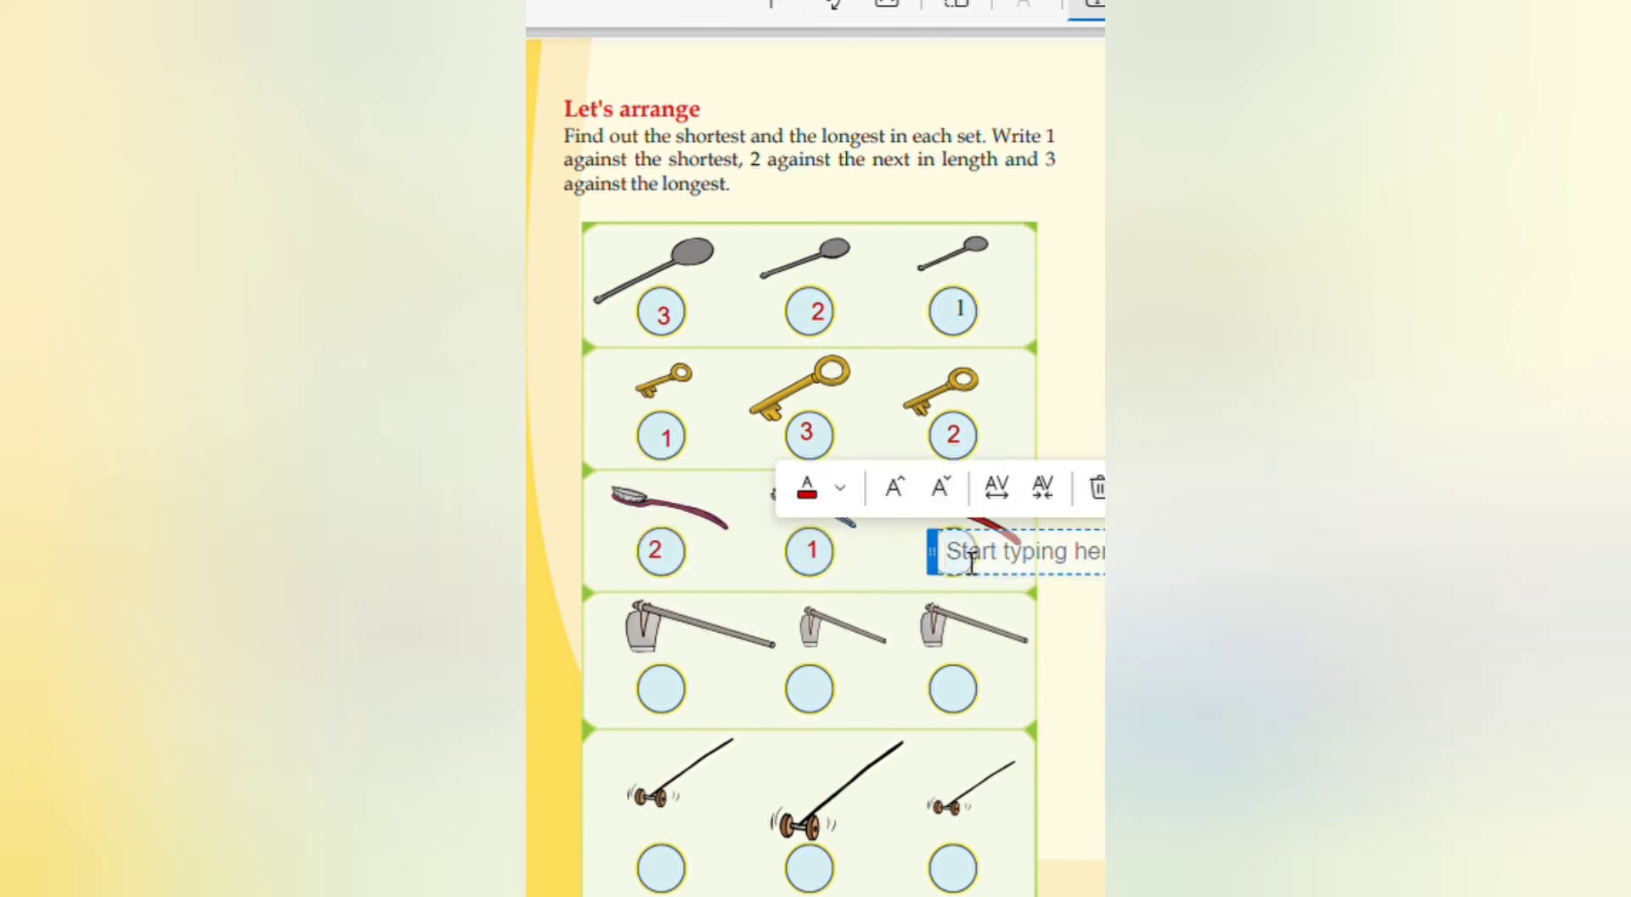
pyautogui.write('3')
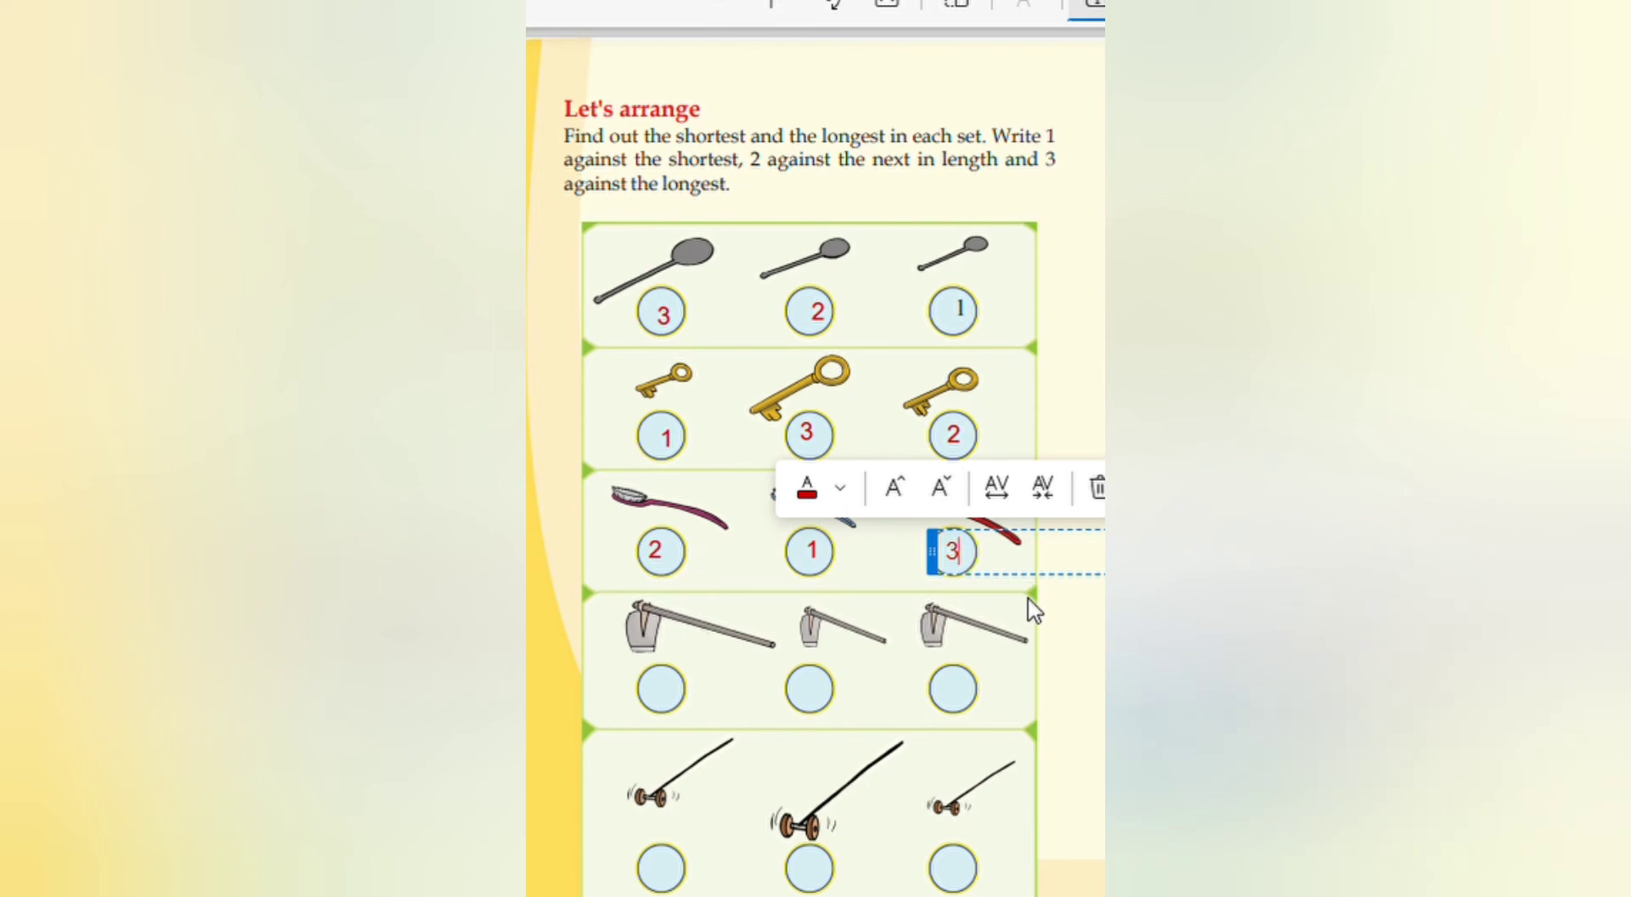
pyautogui.click(913, 493)
pyautogui.click(881, 648)
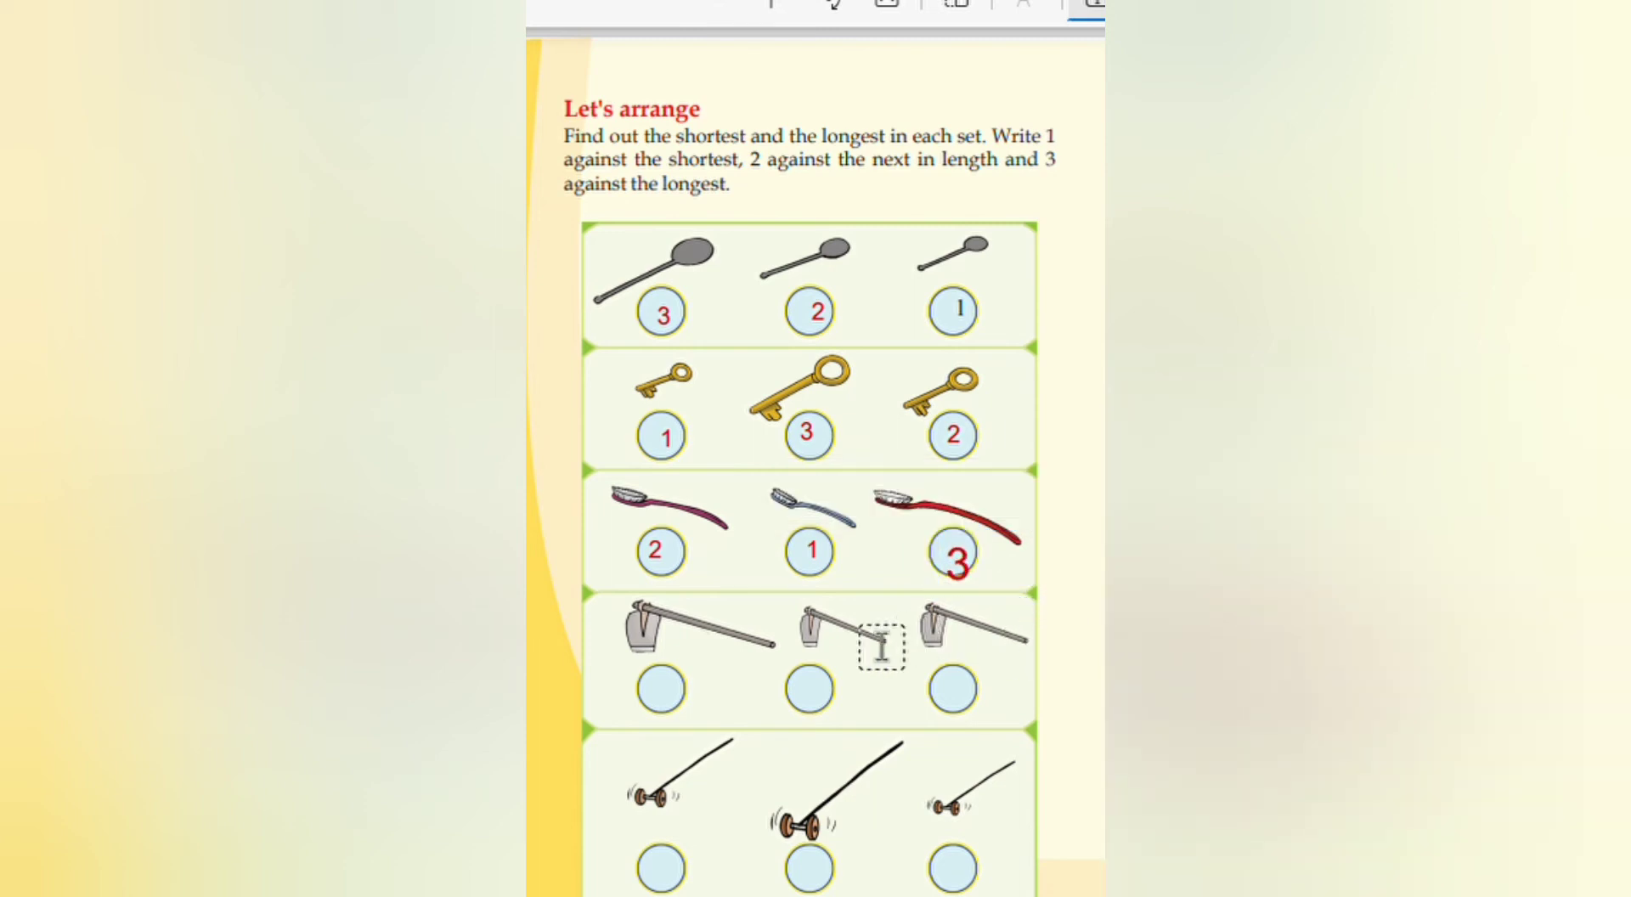
# Label the hoes in red: 3 on the left, 1 in the middle, 2 on the right
pyautogui.scroll(-1, 739, 642)
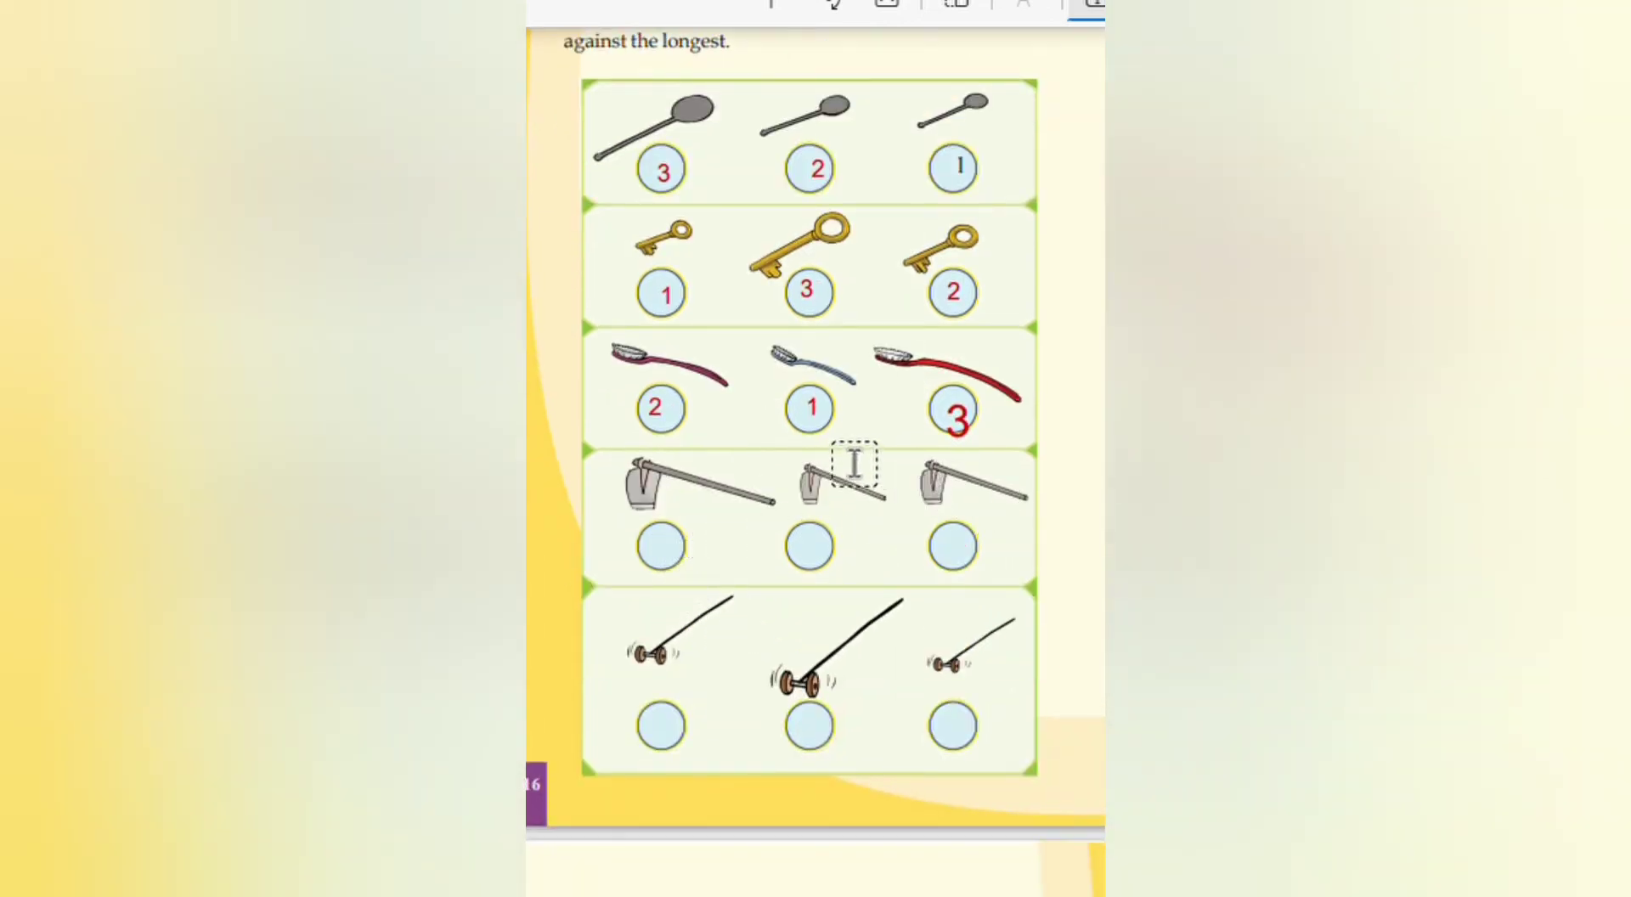
pyautogui.click(823, 551)
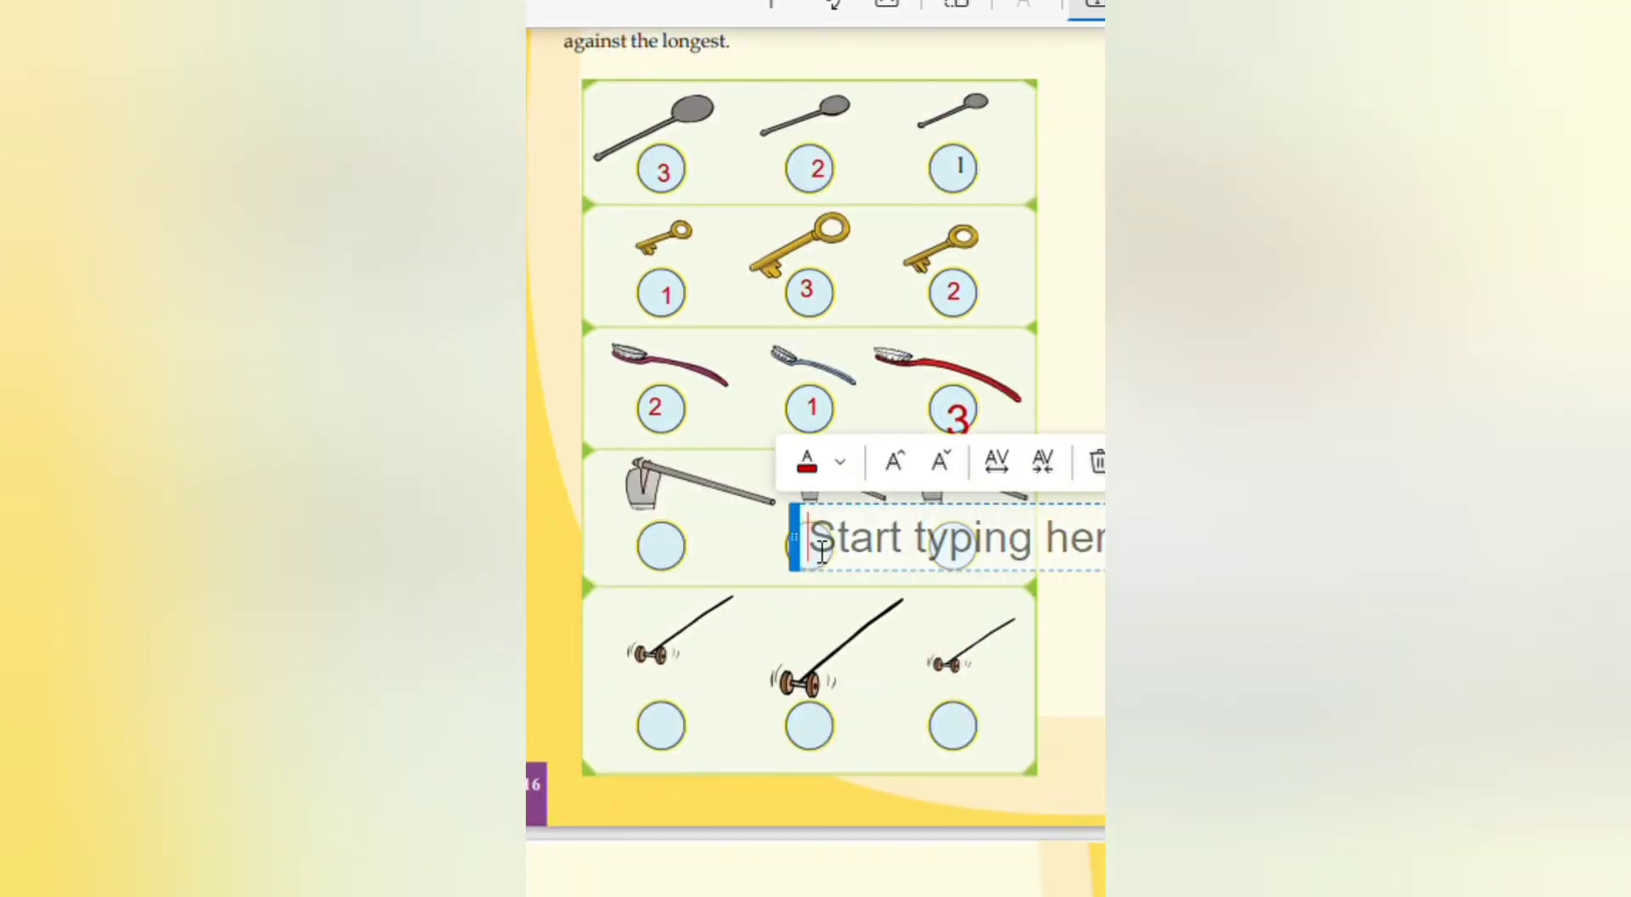
pyautogui.write('1')
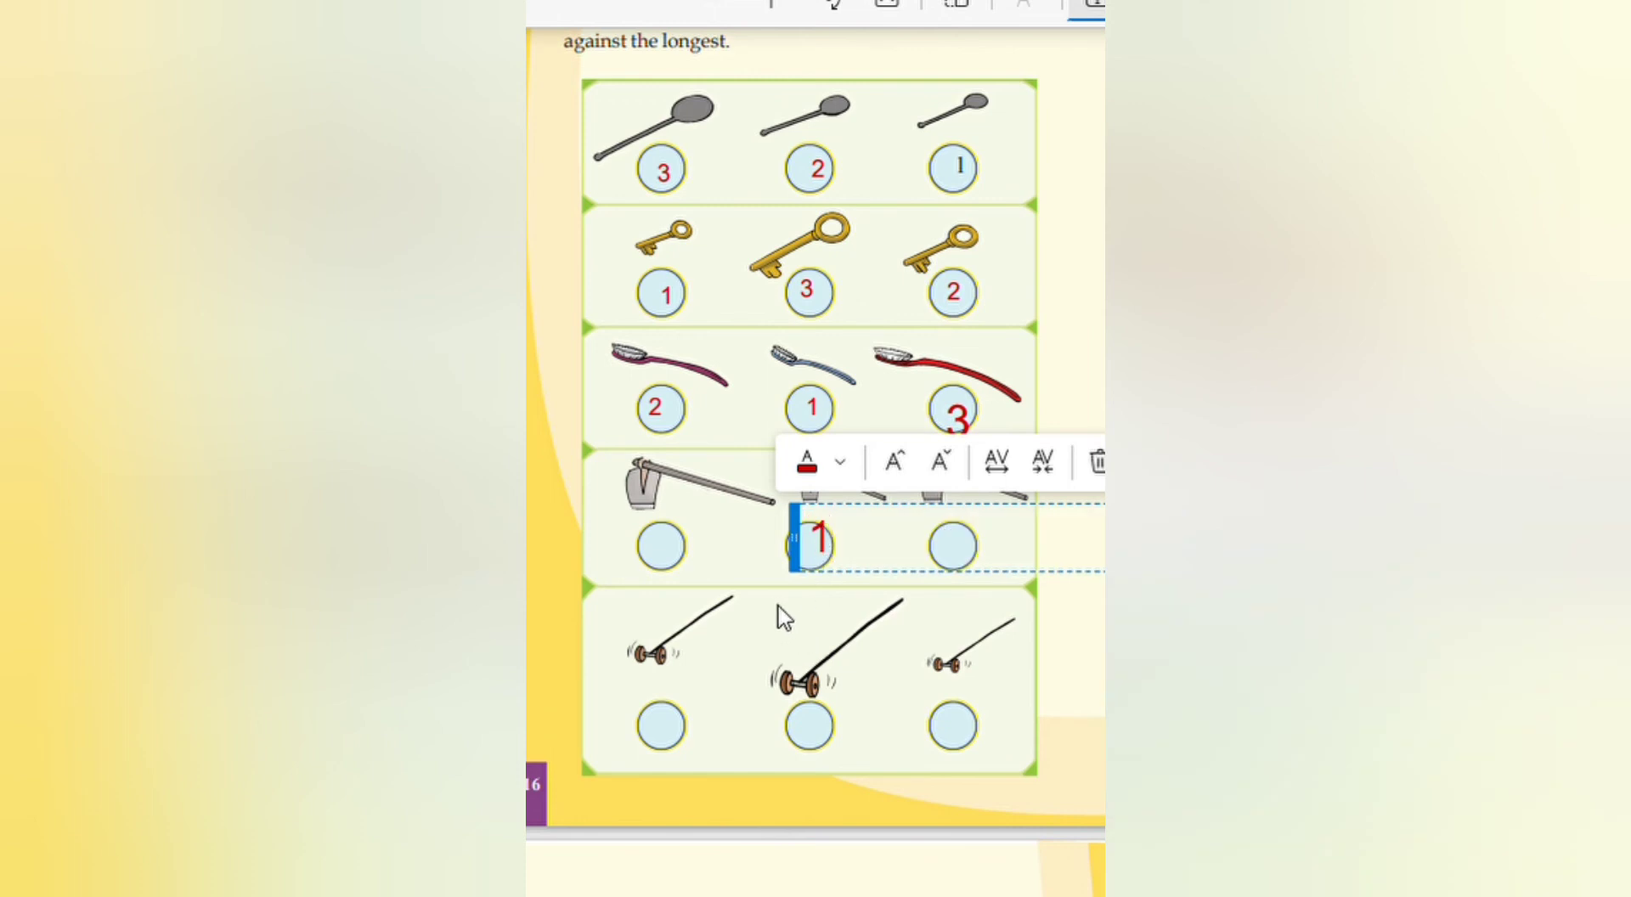
pyautogui.click(999, 572)
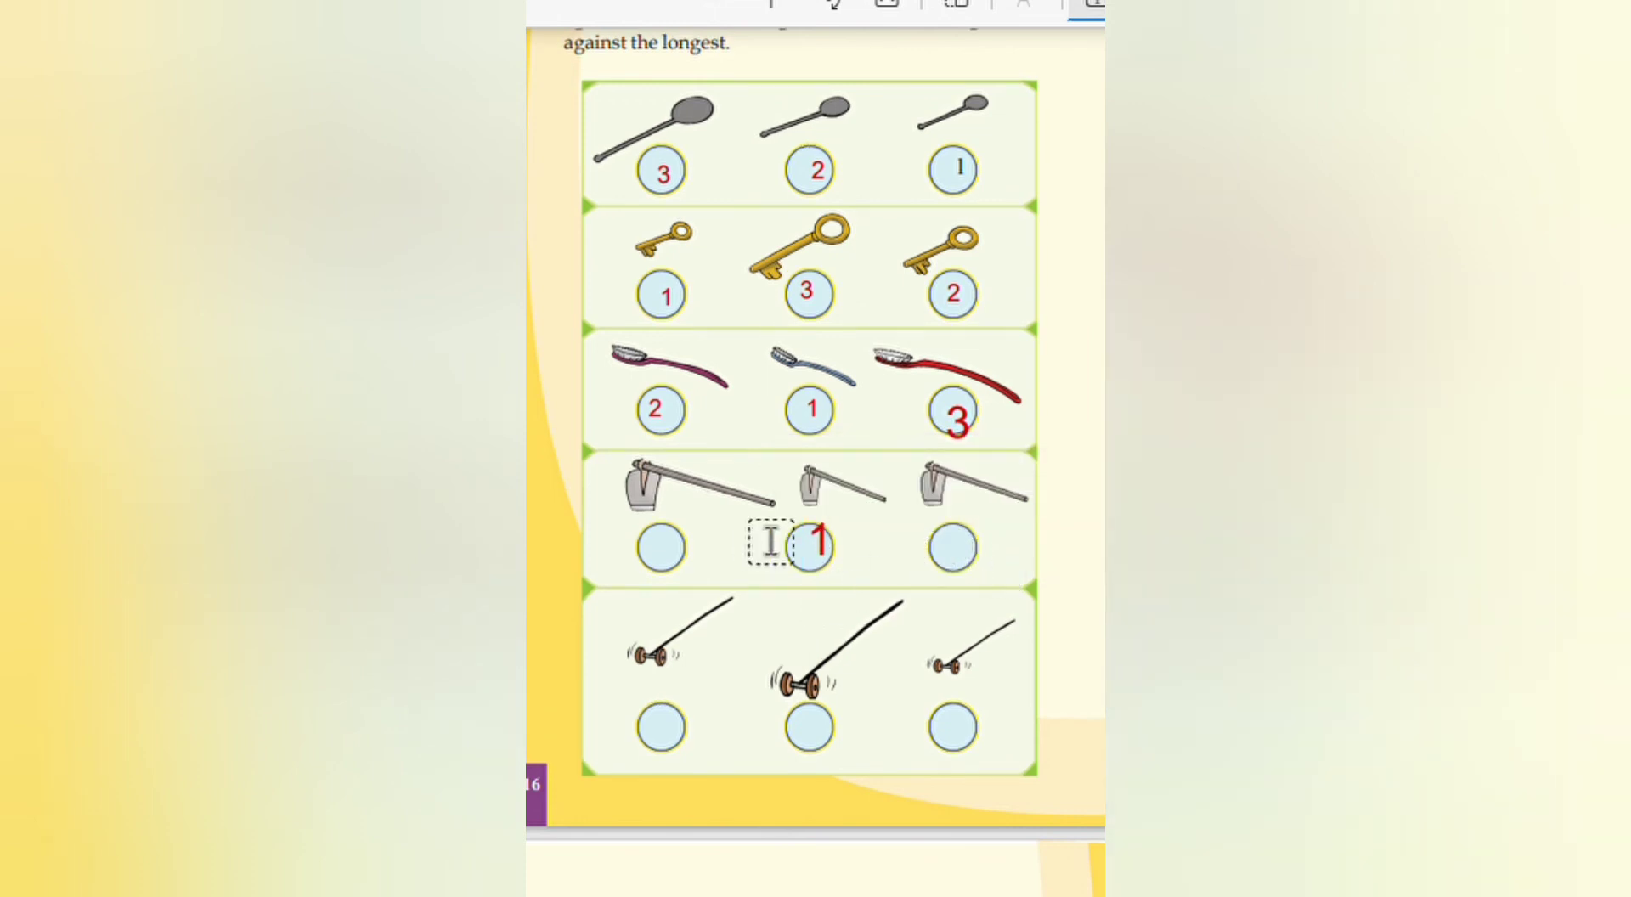
pyautogui.click(968, 557)
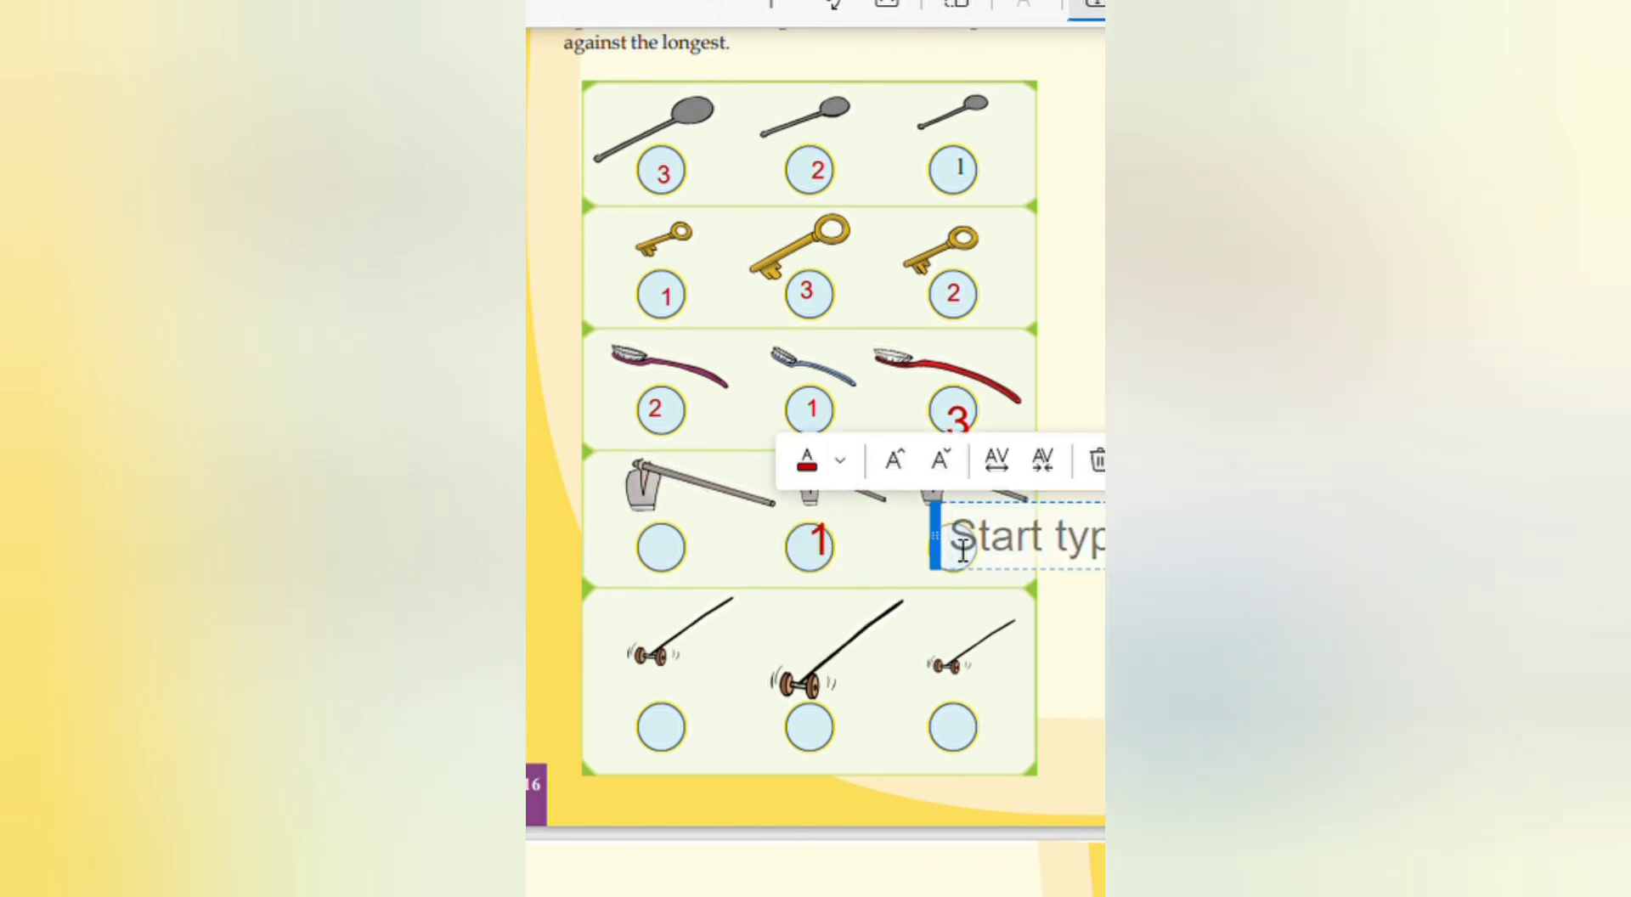
pyautogui.write('2')
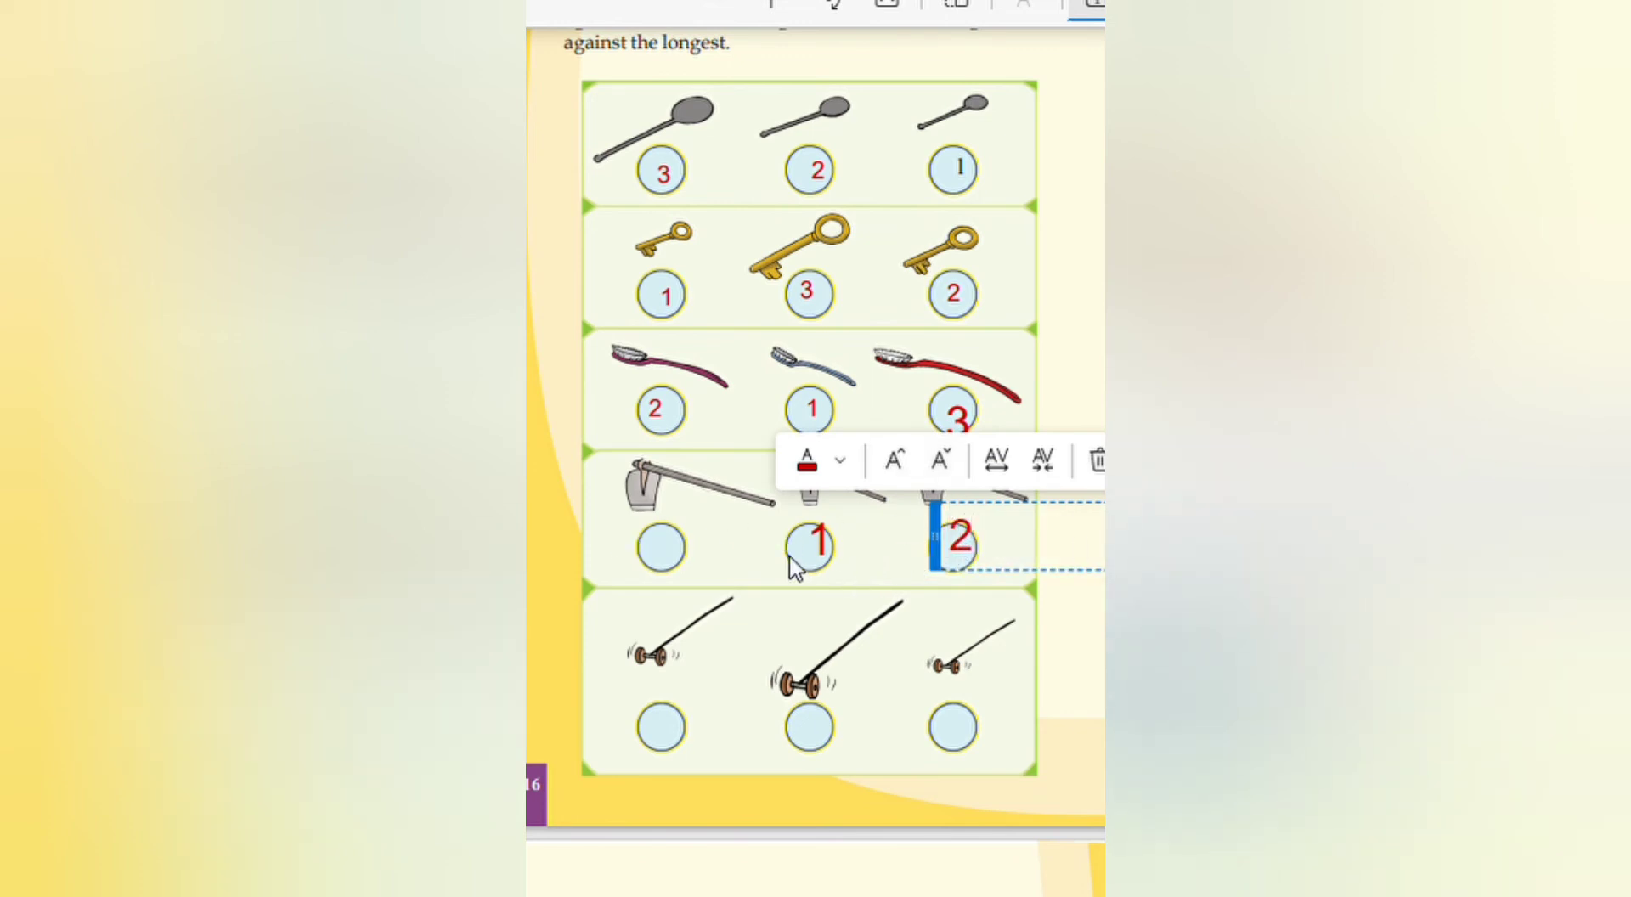
pyautogui.click(661, 561)
pyautogui.click(671, 564)
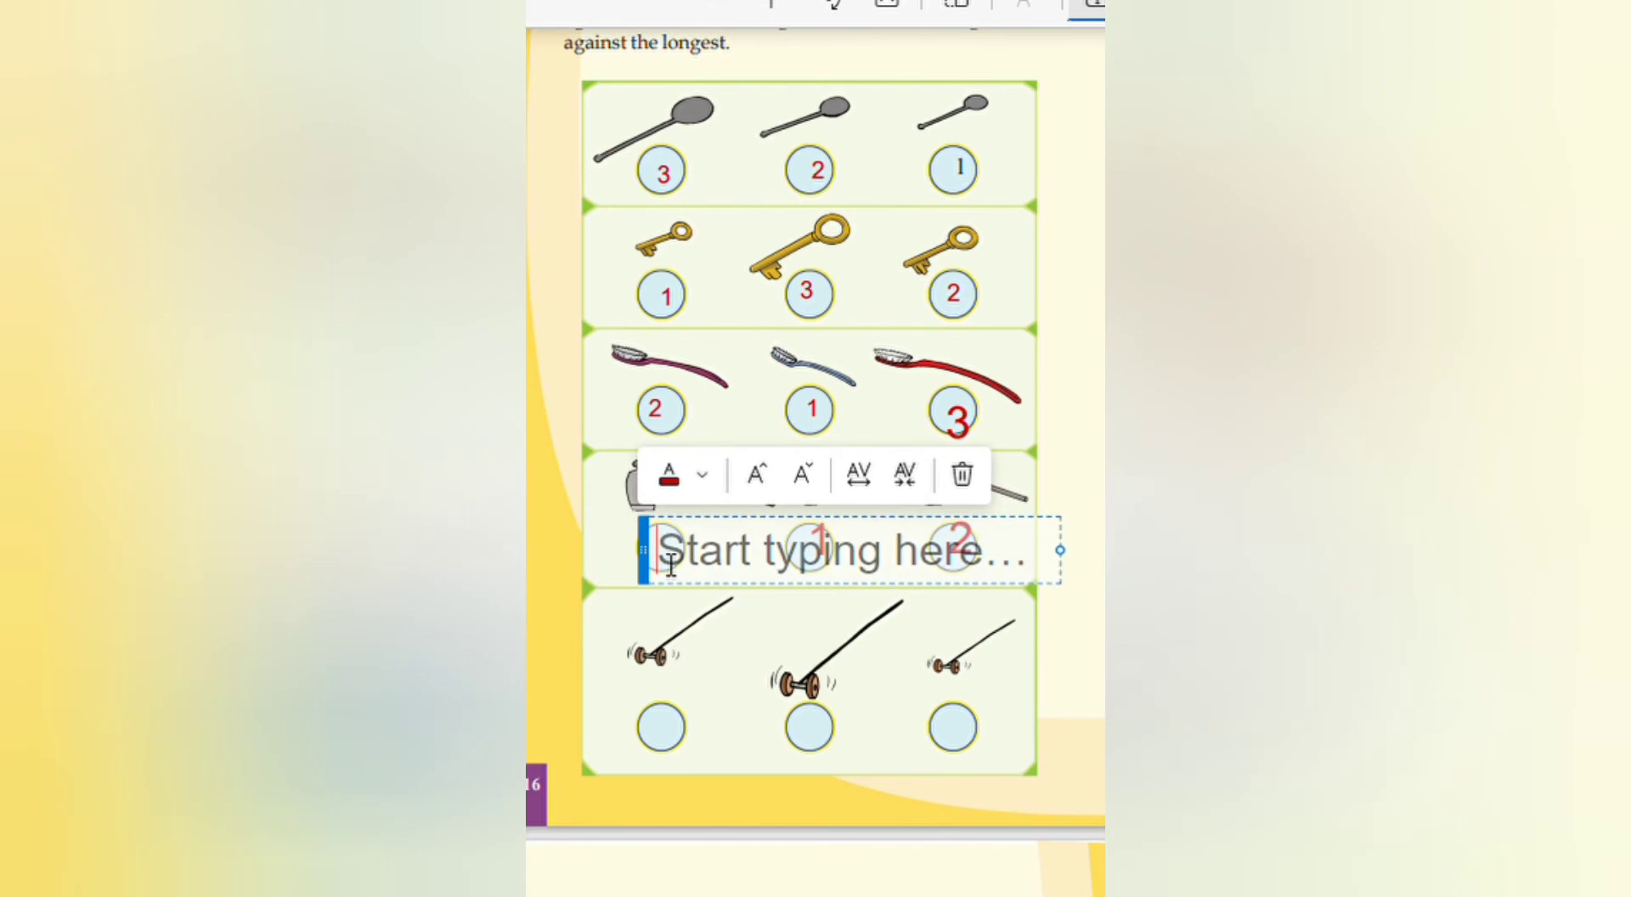
pyautogui.write('3')
pyautogui.click(765, 618)
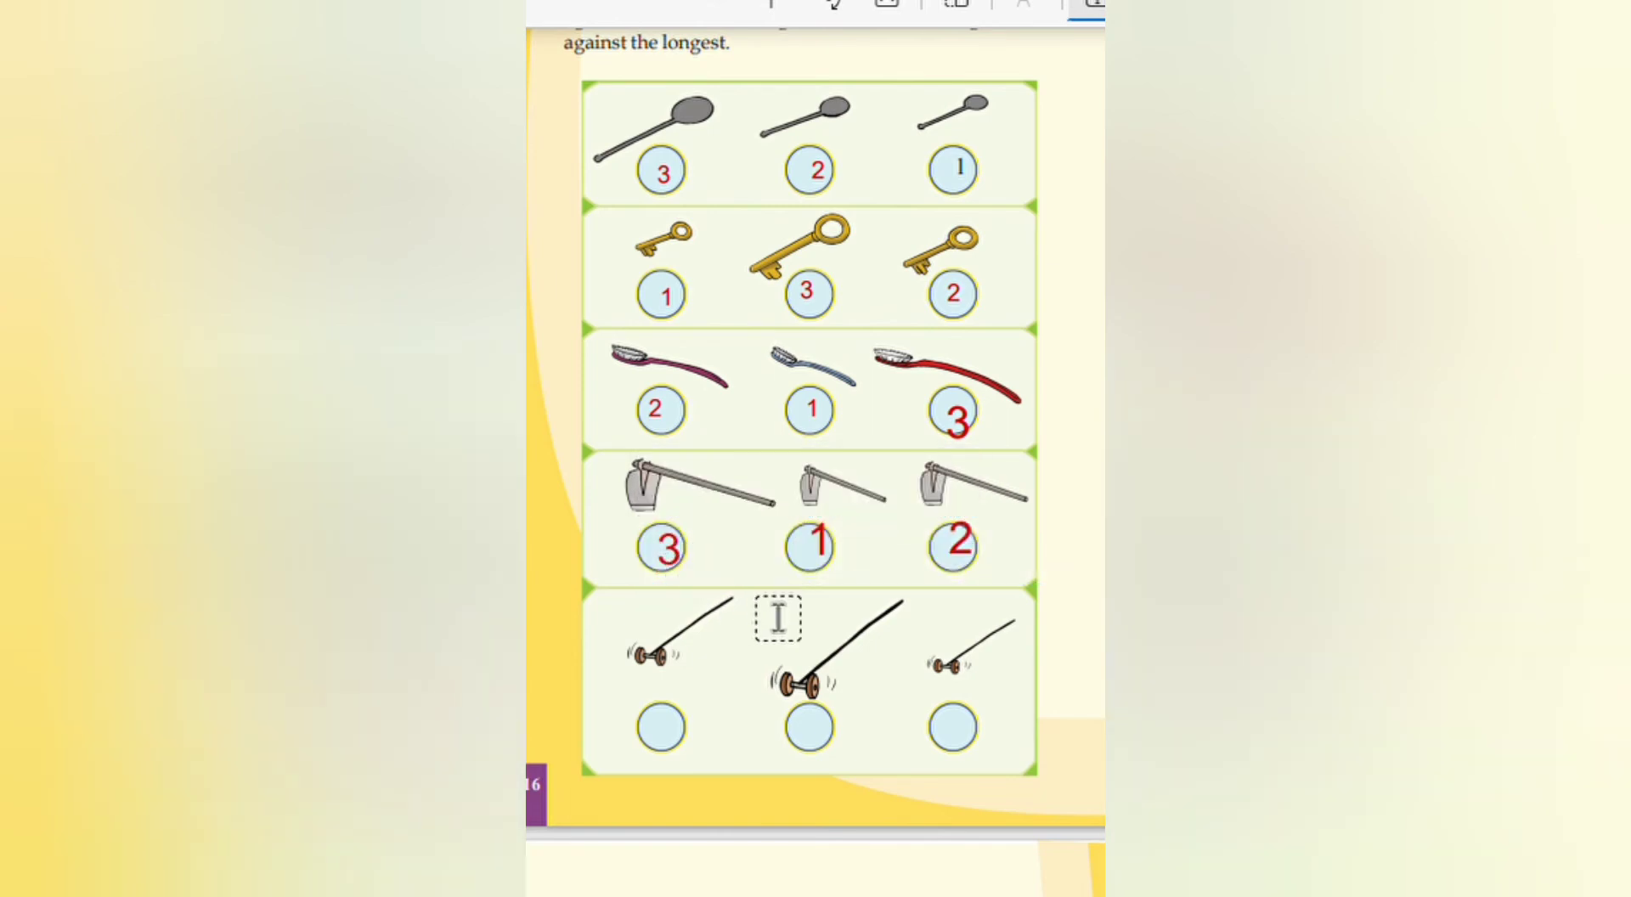
# Label the bottom wheeled-stick row 2, 3, 1, nudging the middle 3 onto its circle
pyautogui.scroll(-3, 731, 662)
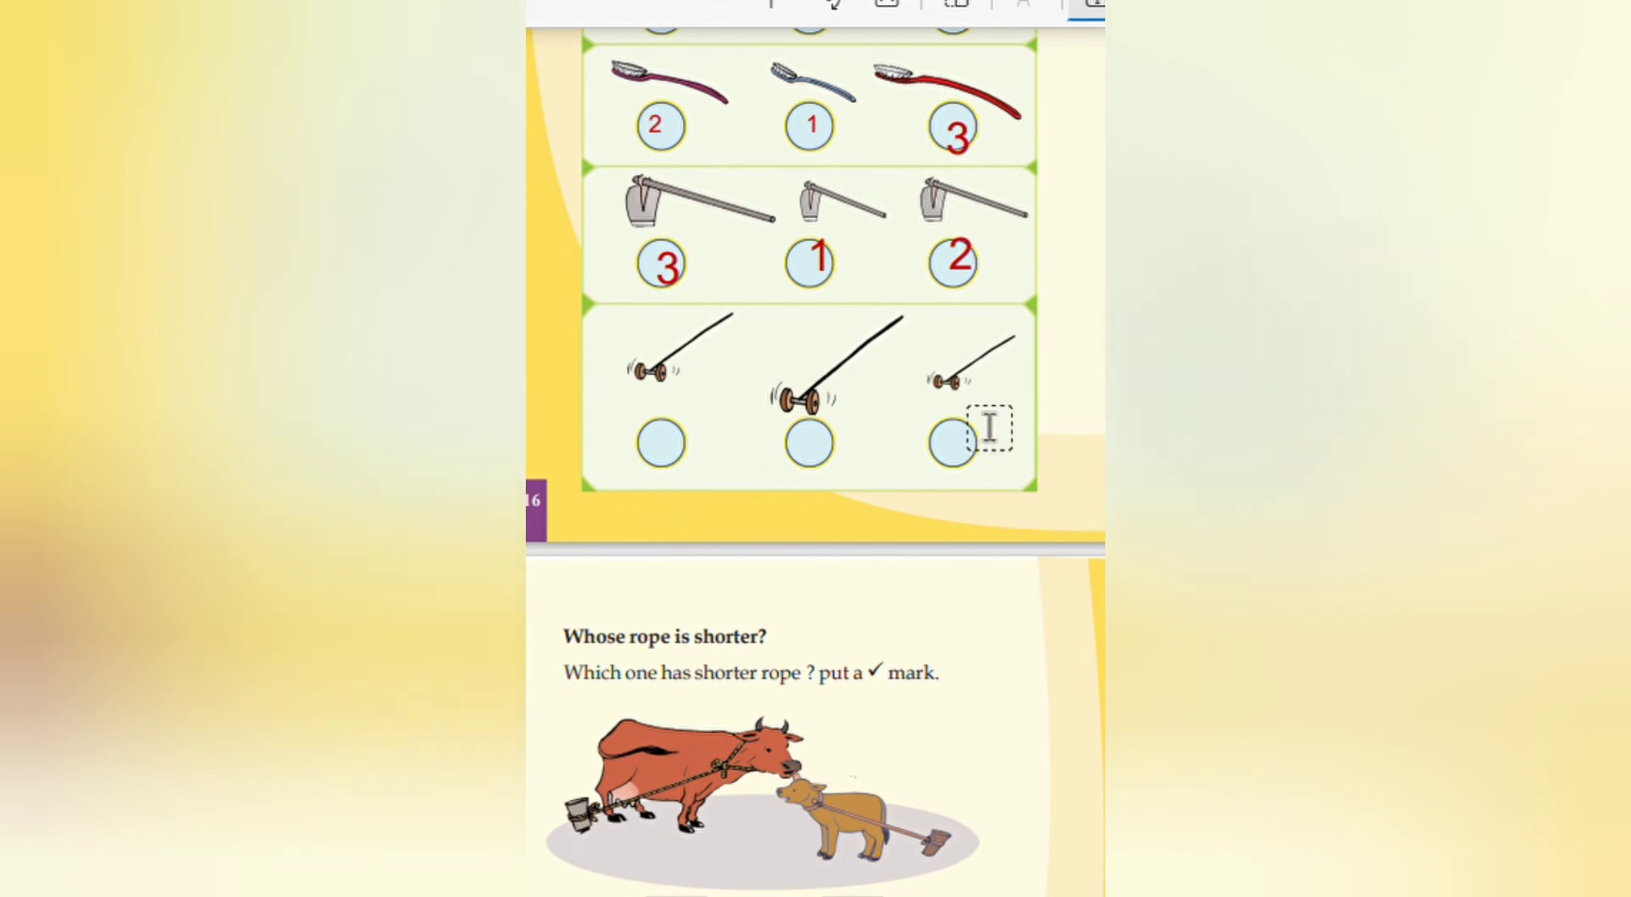
pyautogui.click(961, 448)
pyautogui.write('1')
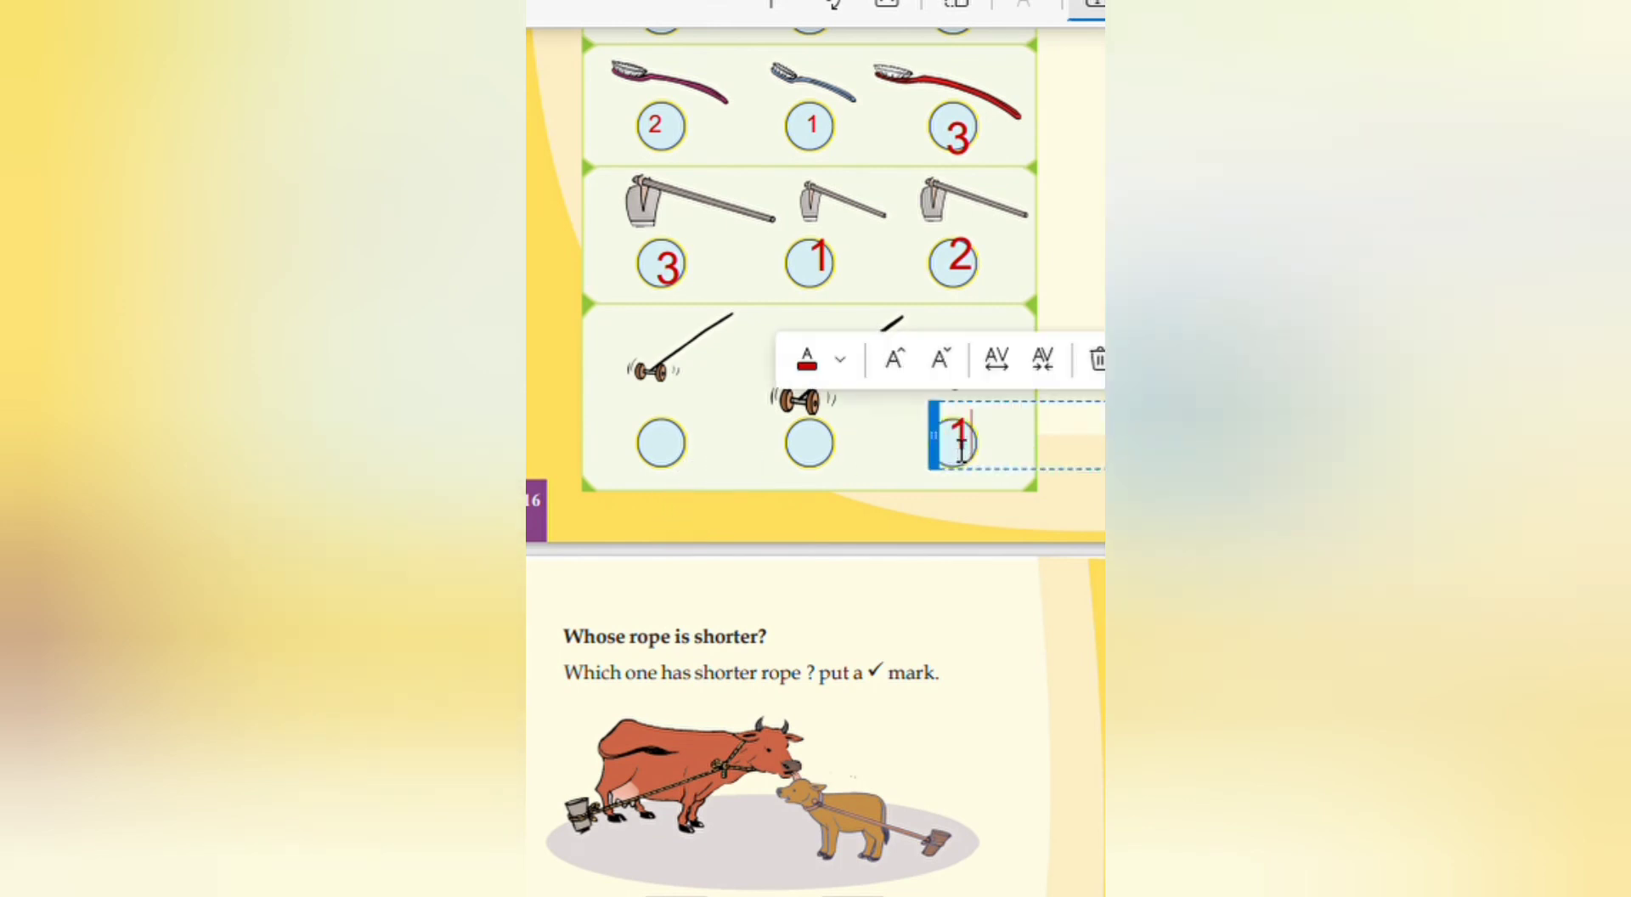
pyautogui.click(899, 496)
pyautogui.click(685, 467)
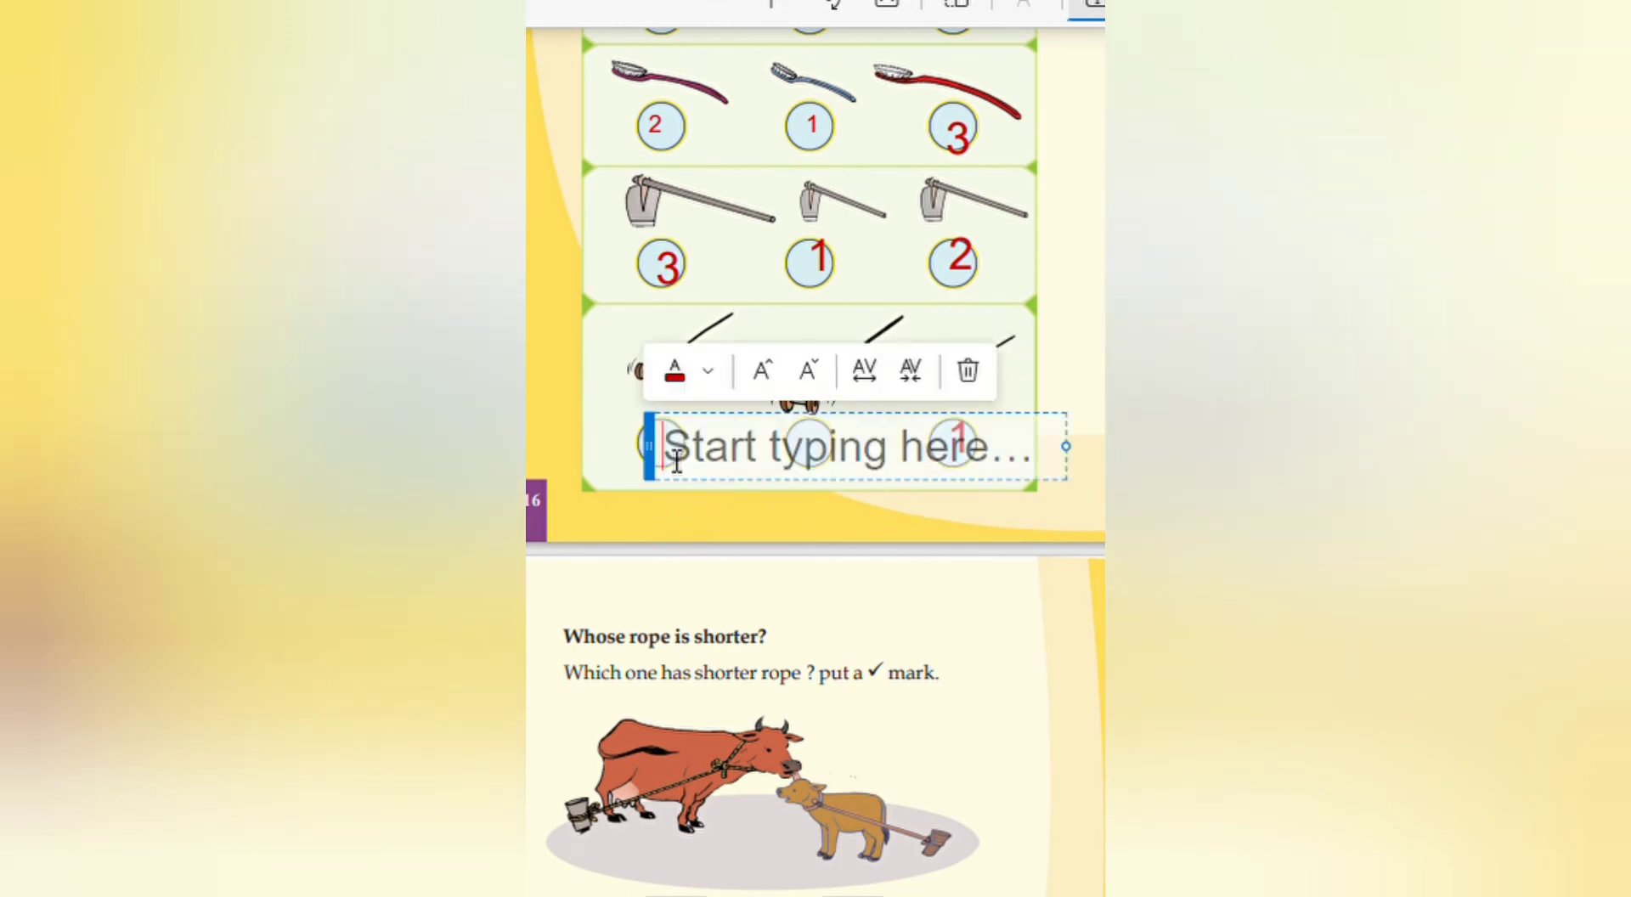
pyautogui.write('2')
pyautogui.click(751, 505)
pyautogui.click(831, 469)
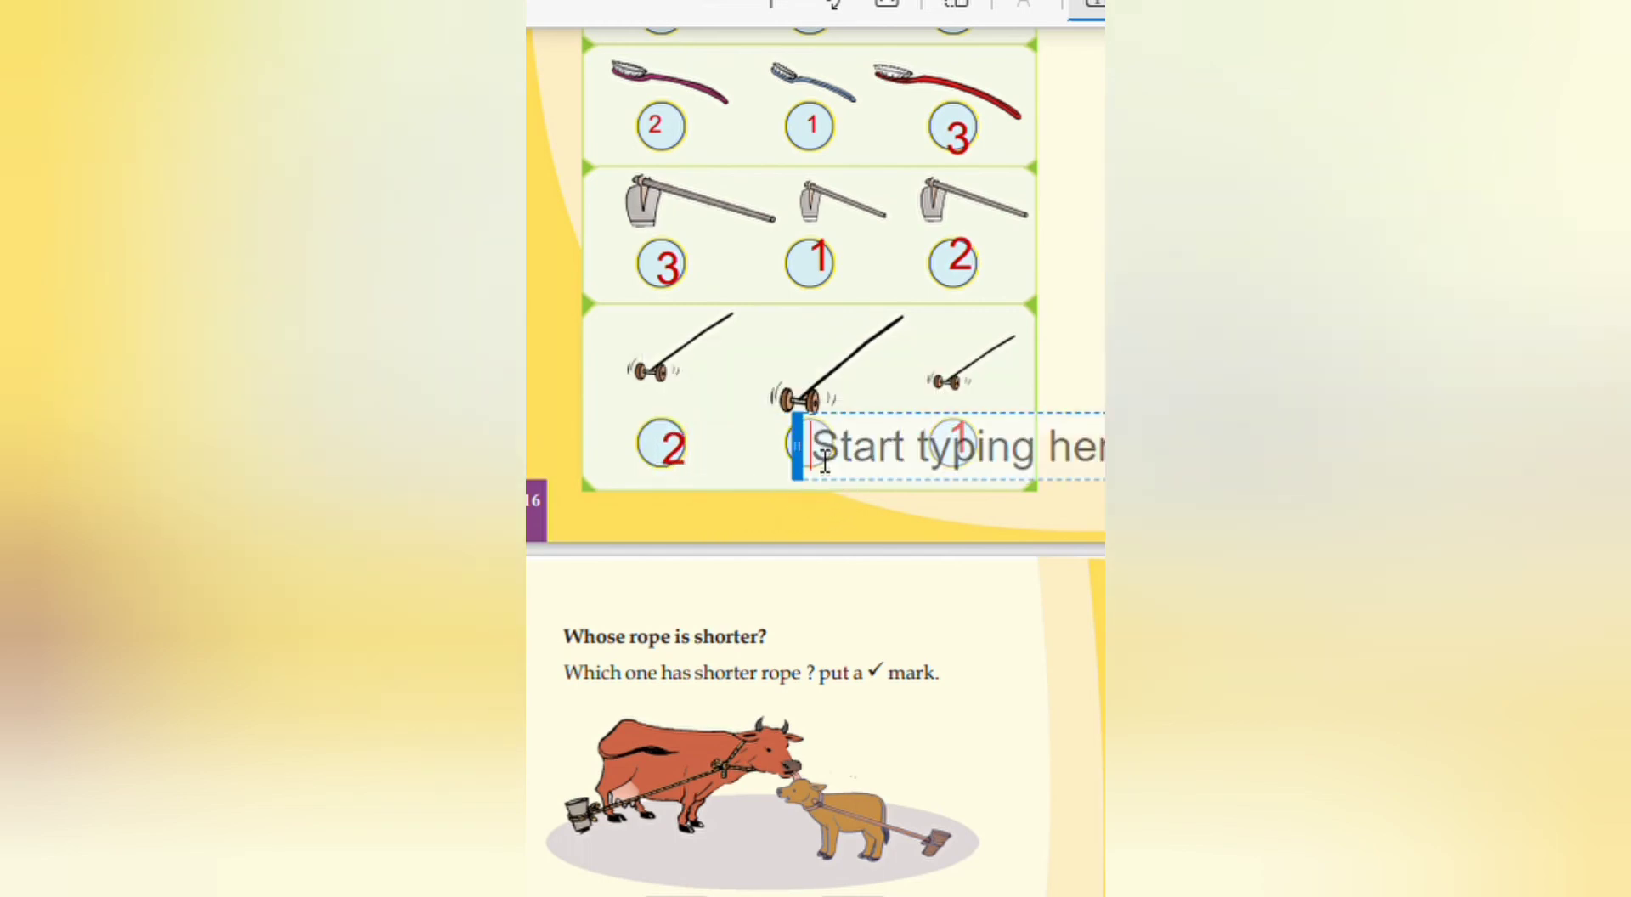
pyautogui.write('3')
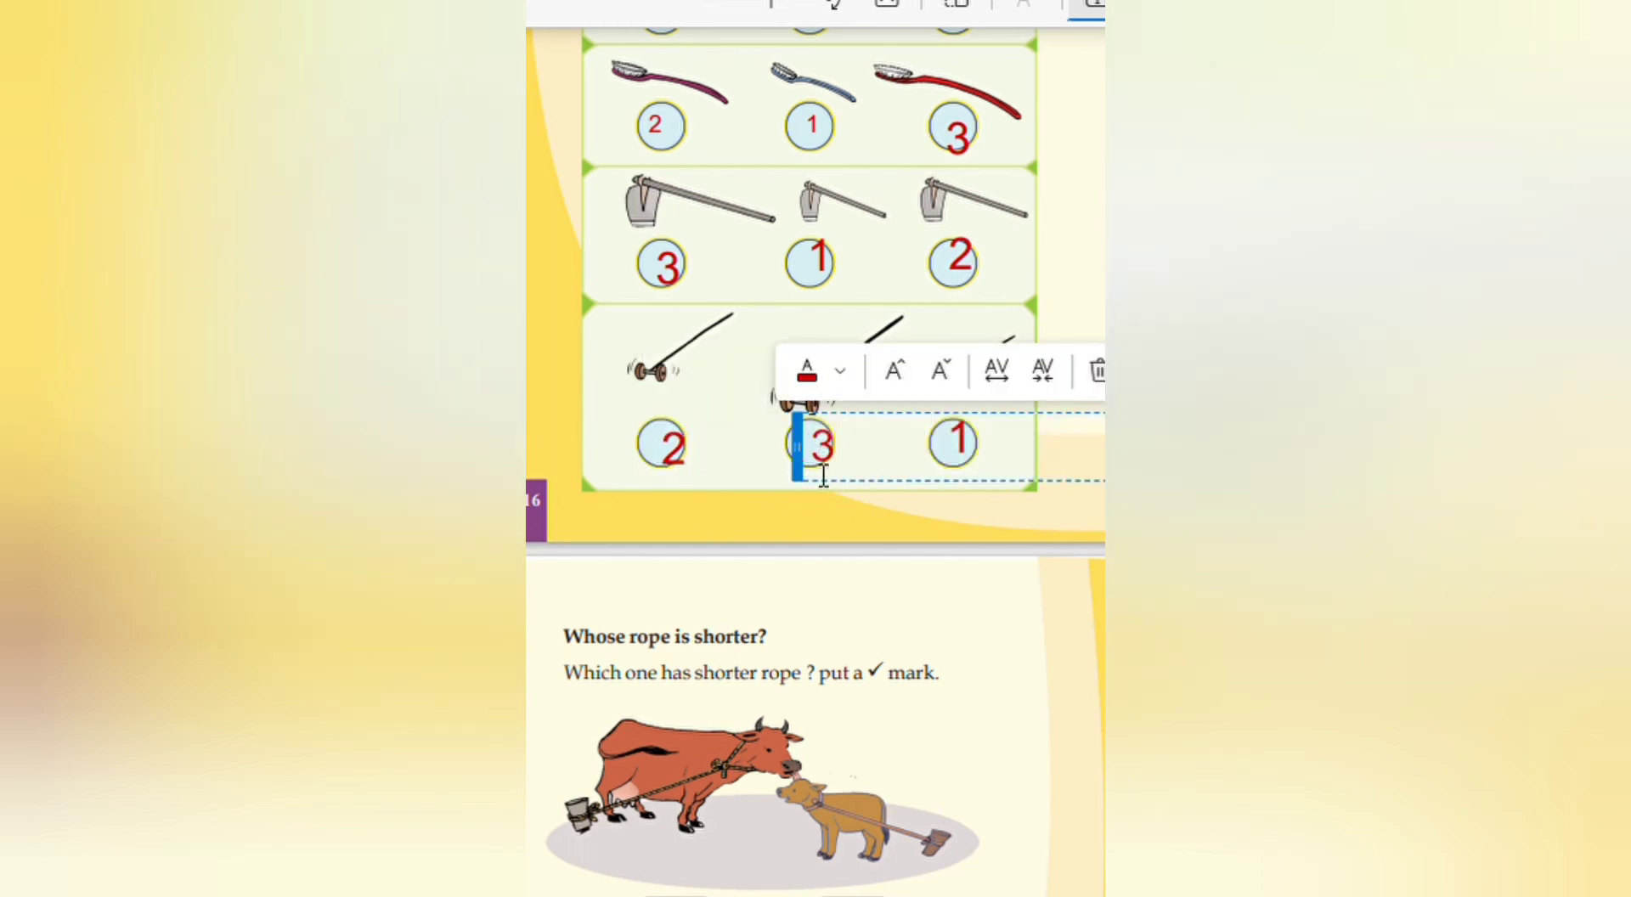
pyautogui.moveTo(812, 458); pyautogui.dragTo(798, 459)
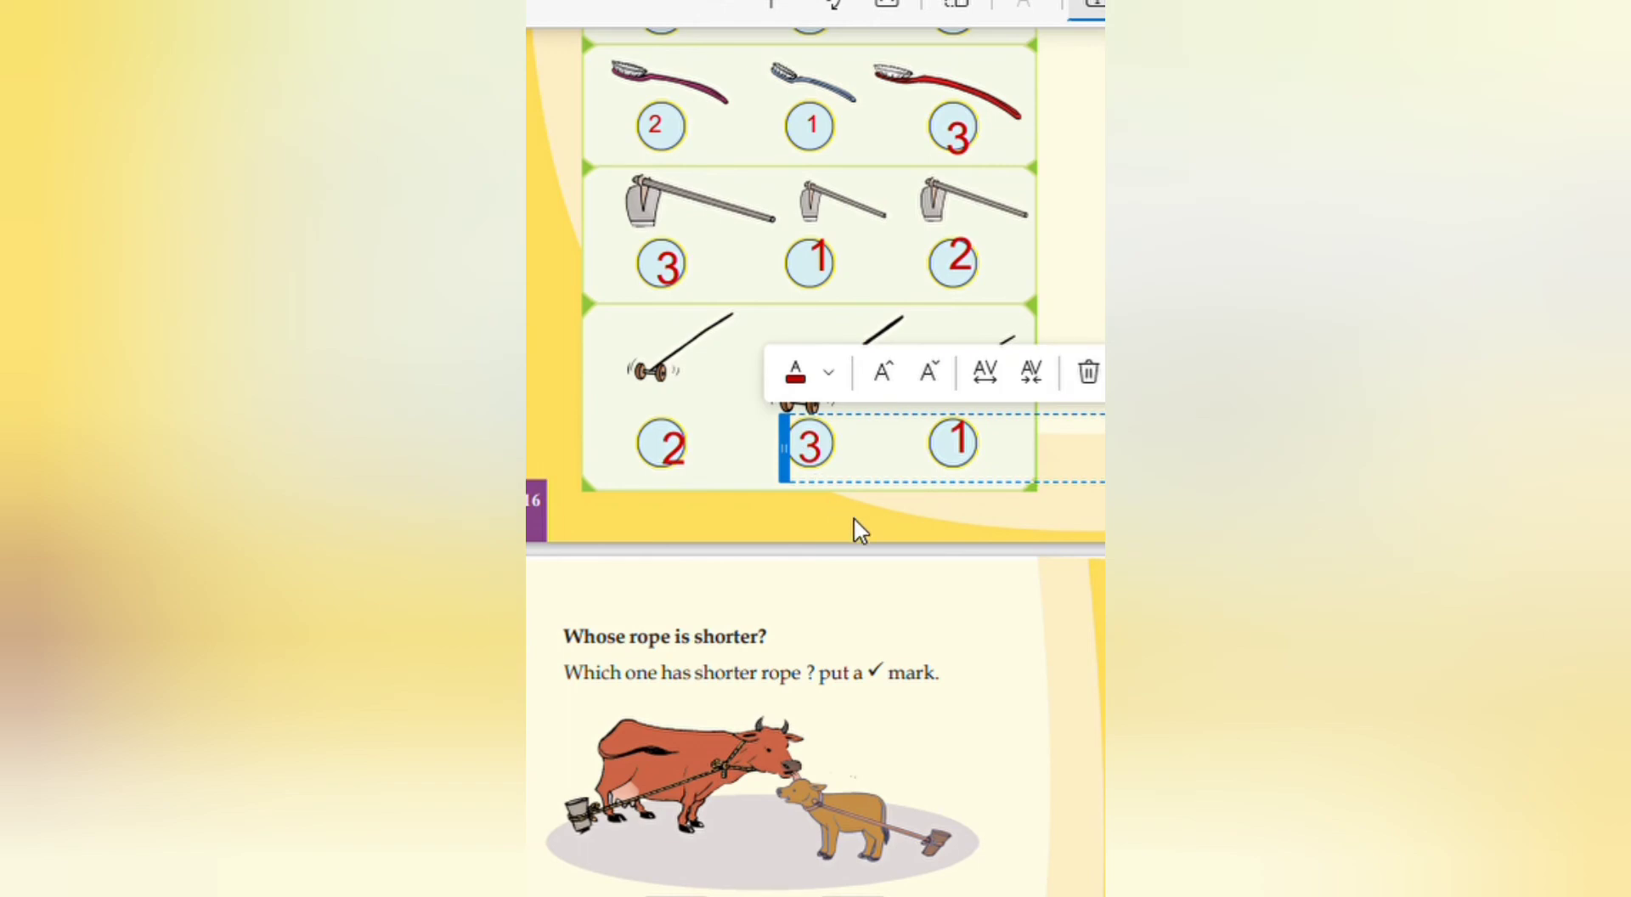
# Scroll down to the 'Whose rope is shorter?' exercise and the longest-finger question
pyautogui.scroll(-2, 875, 508)
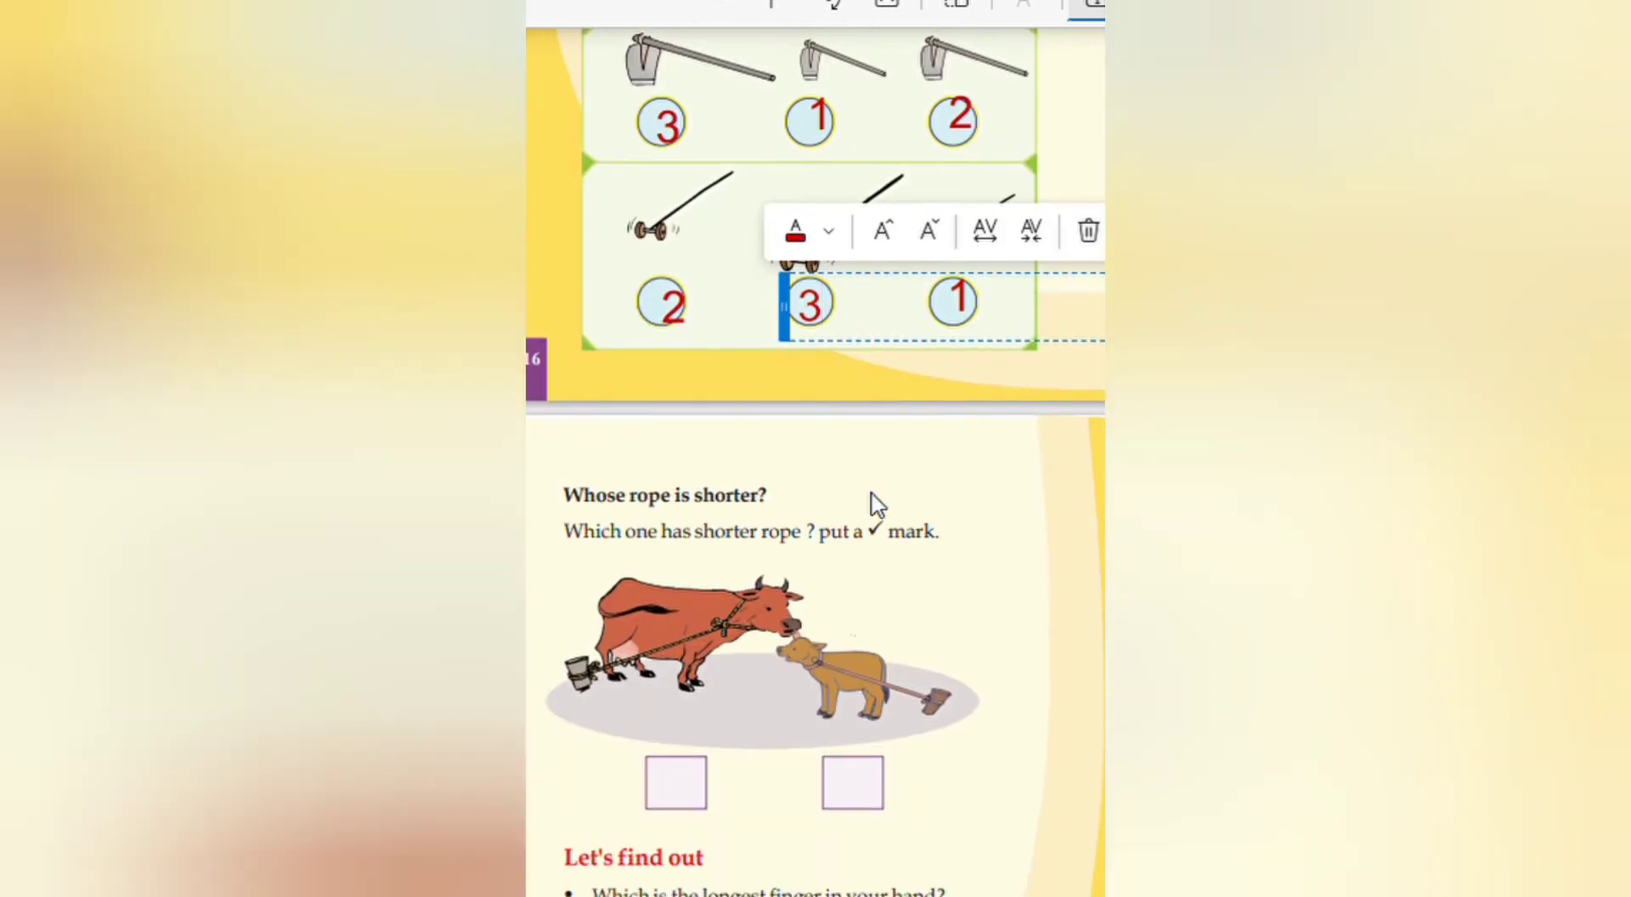
pyautogui.scroll(-2, 875, 506)
pyautogui.scroll(-2, 869, 497)
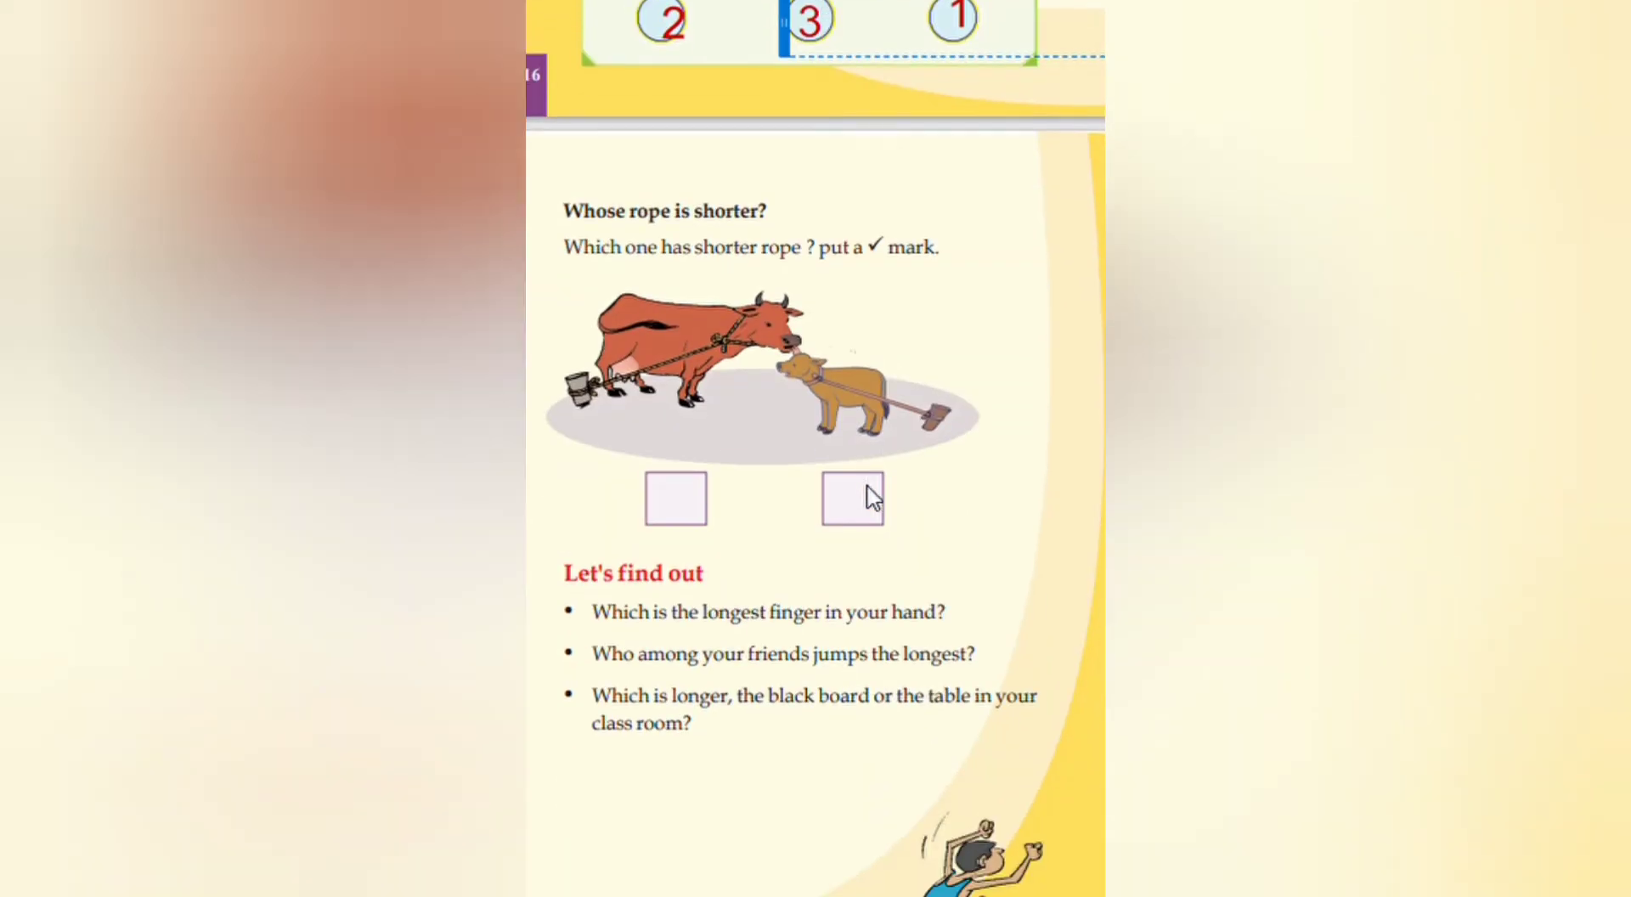
pyautogui.scroll(-2, 896, 471)
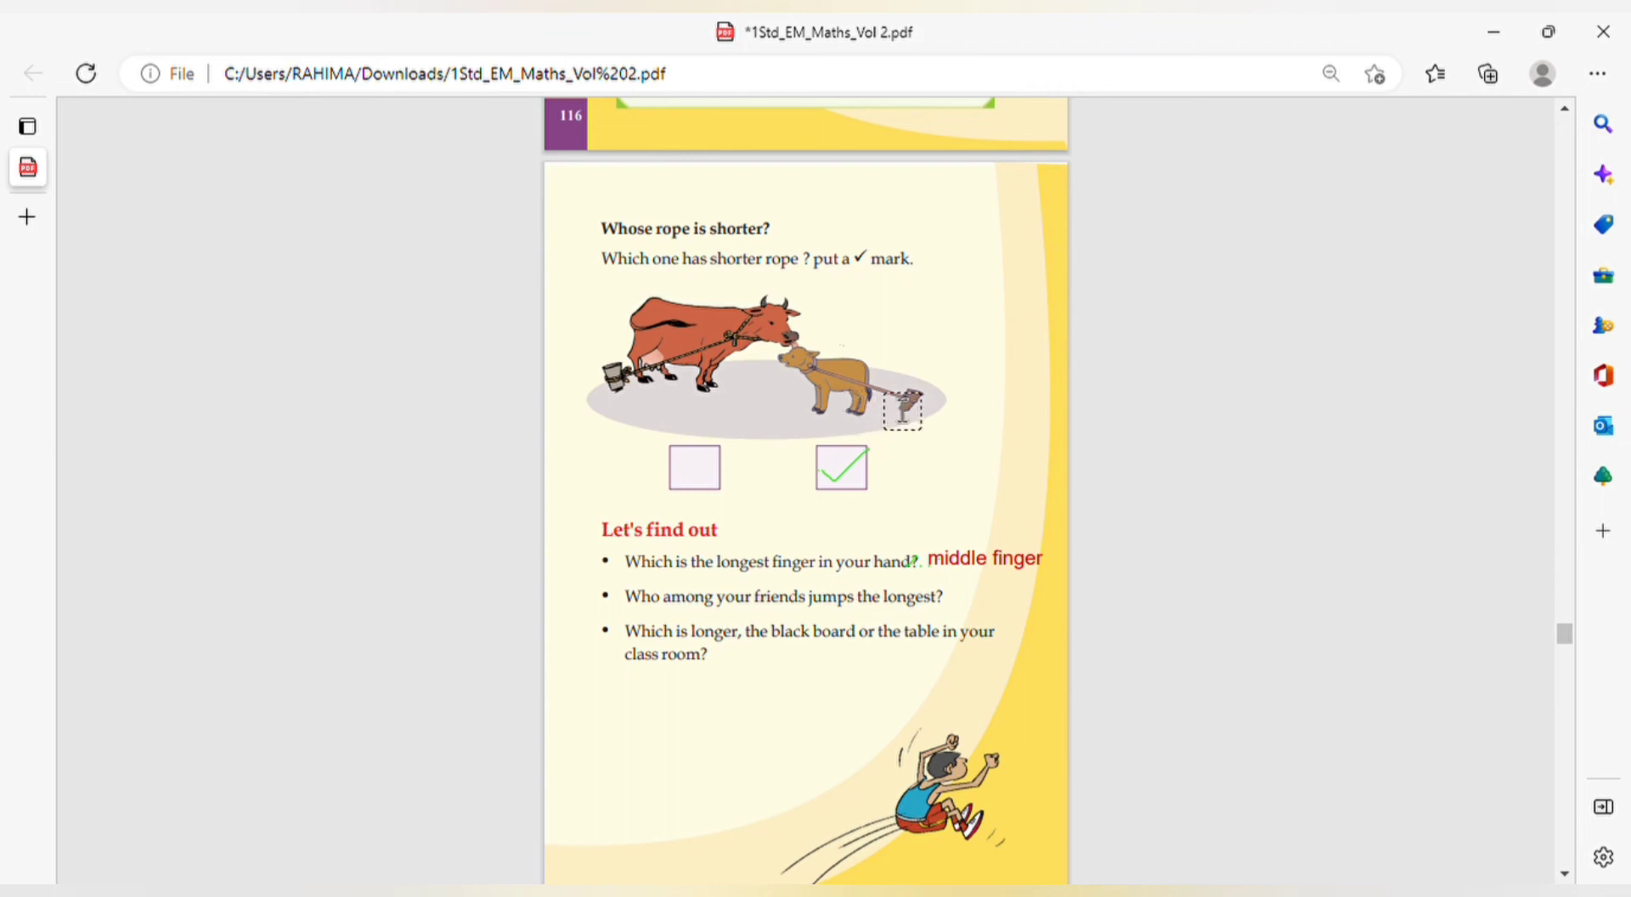
pyautogui.scroll(-4, 917, 430)
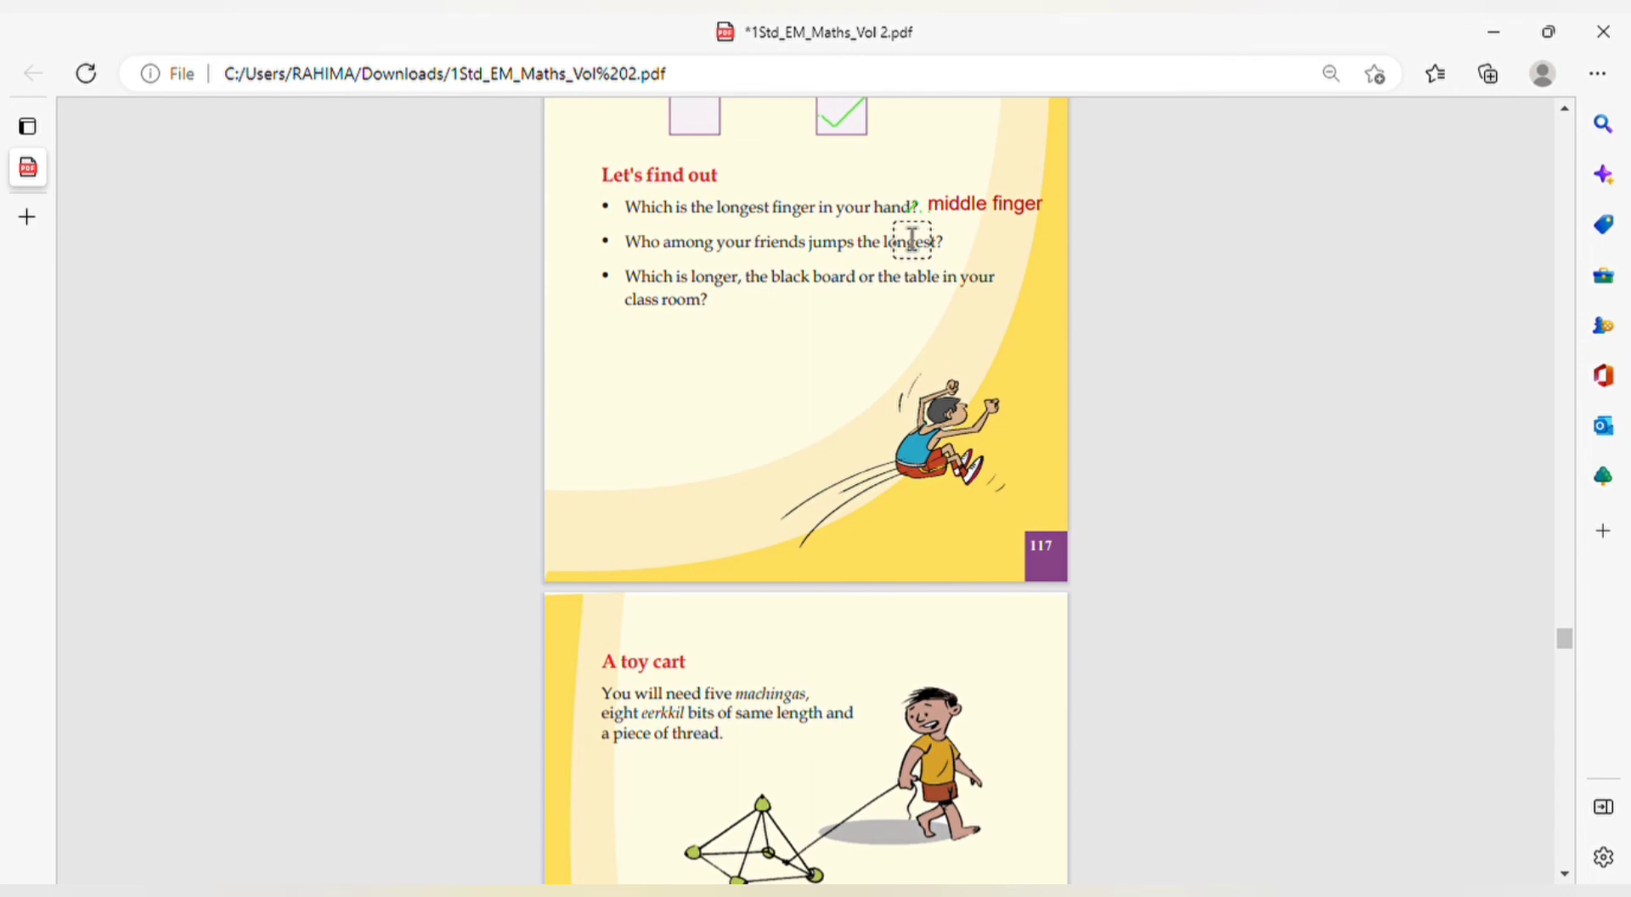
pyautogui.scroll(3, 911, 240)
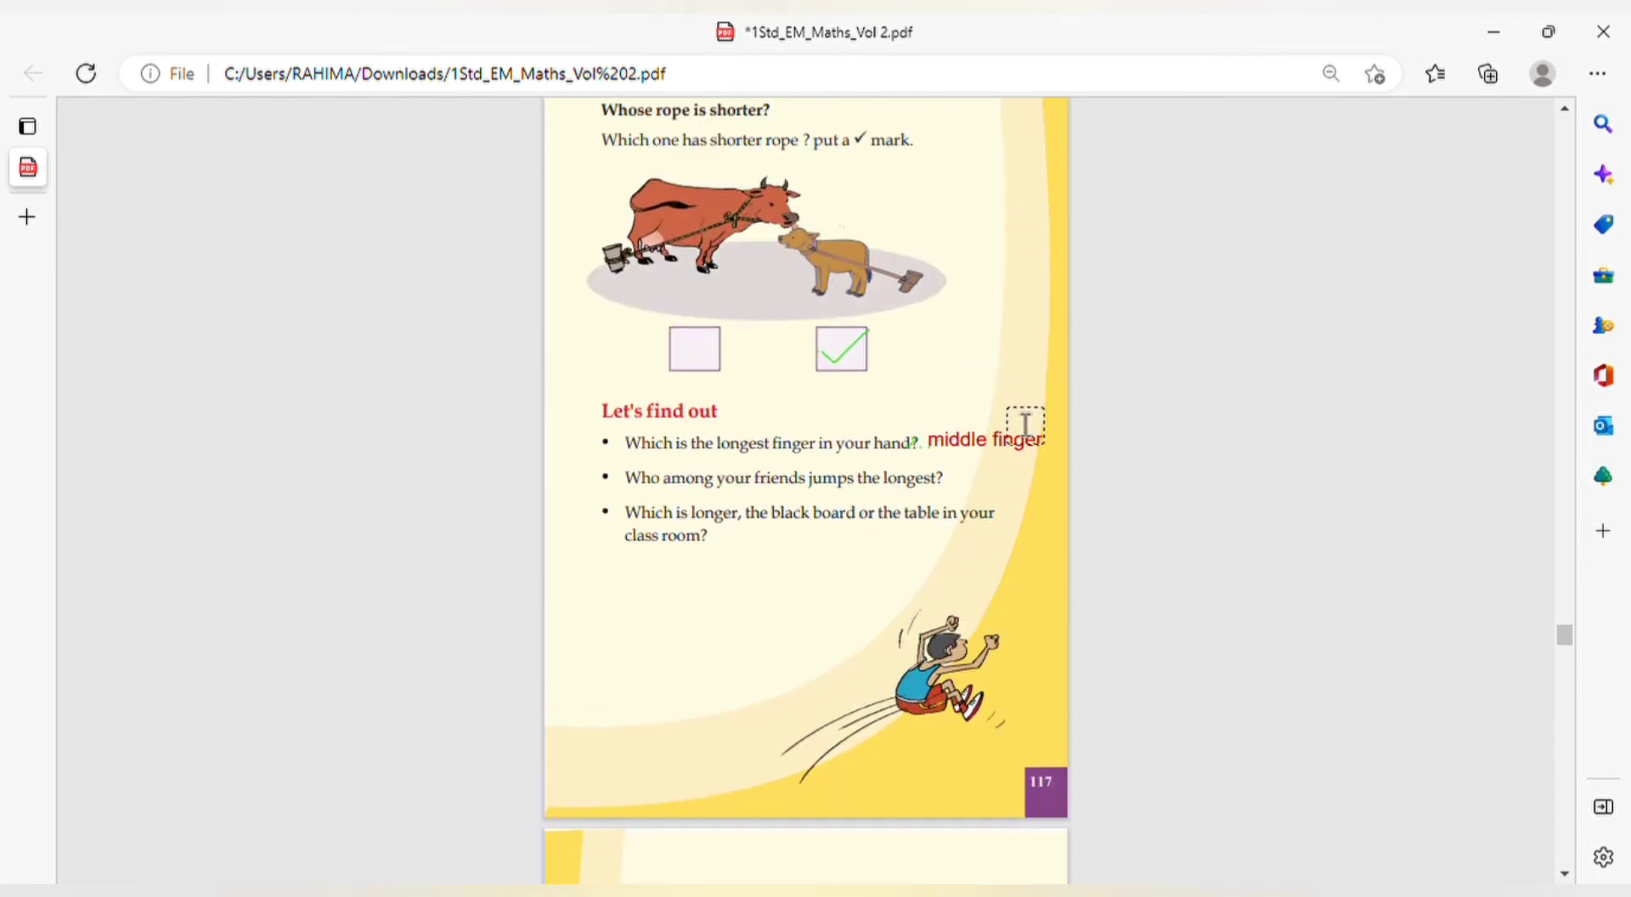
pyautogui.scroll(-2, 1026, 423)
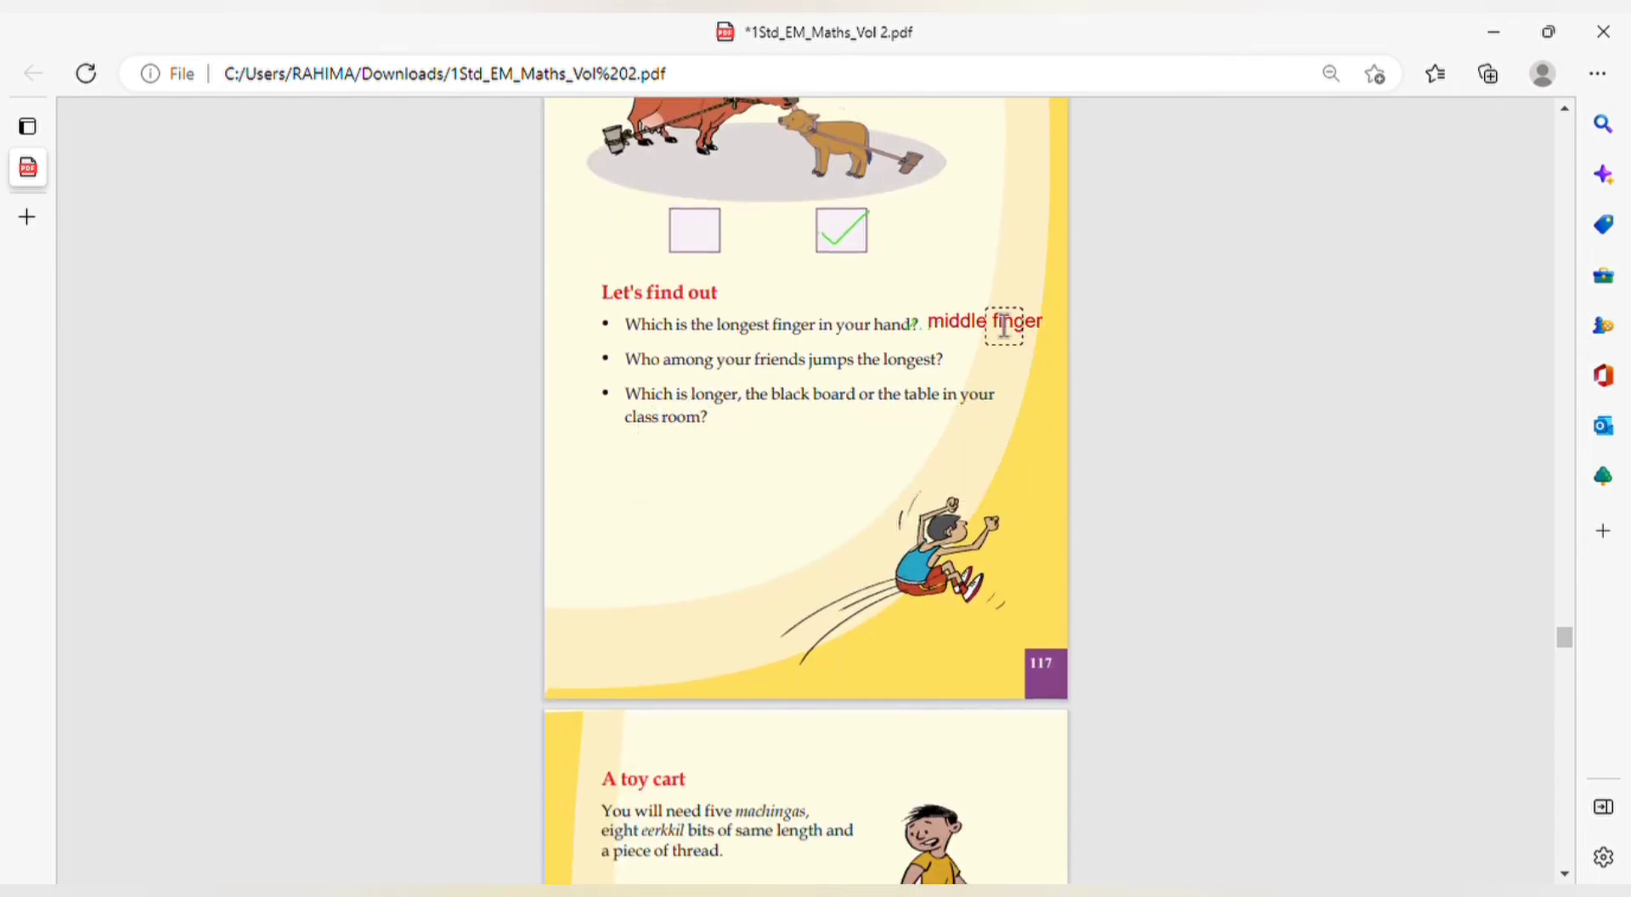
# Answer in red: a friend's name for the jumping question, and 'Table' for blackboard-or-table
pyautogui.click(974, 368)
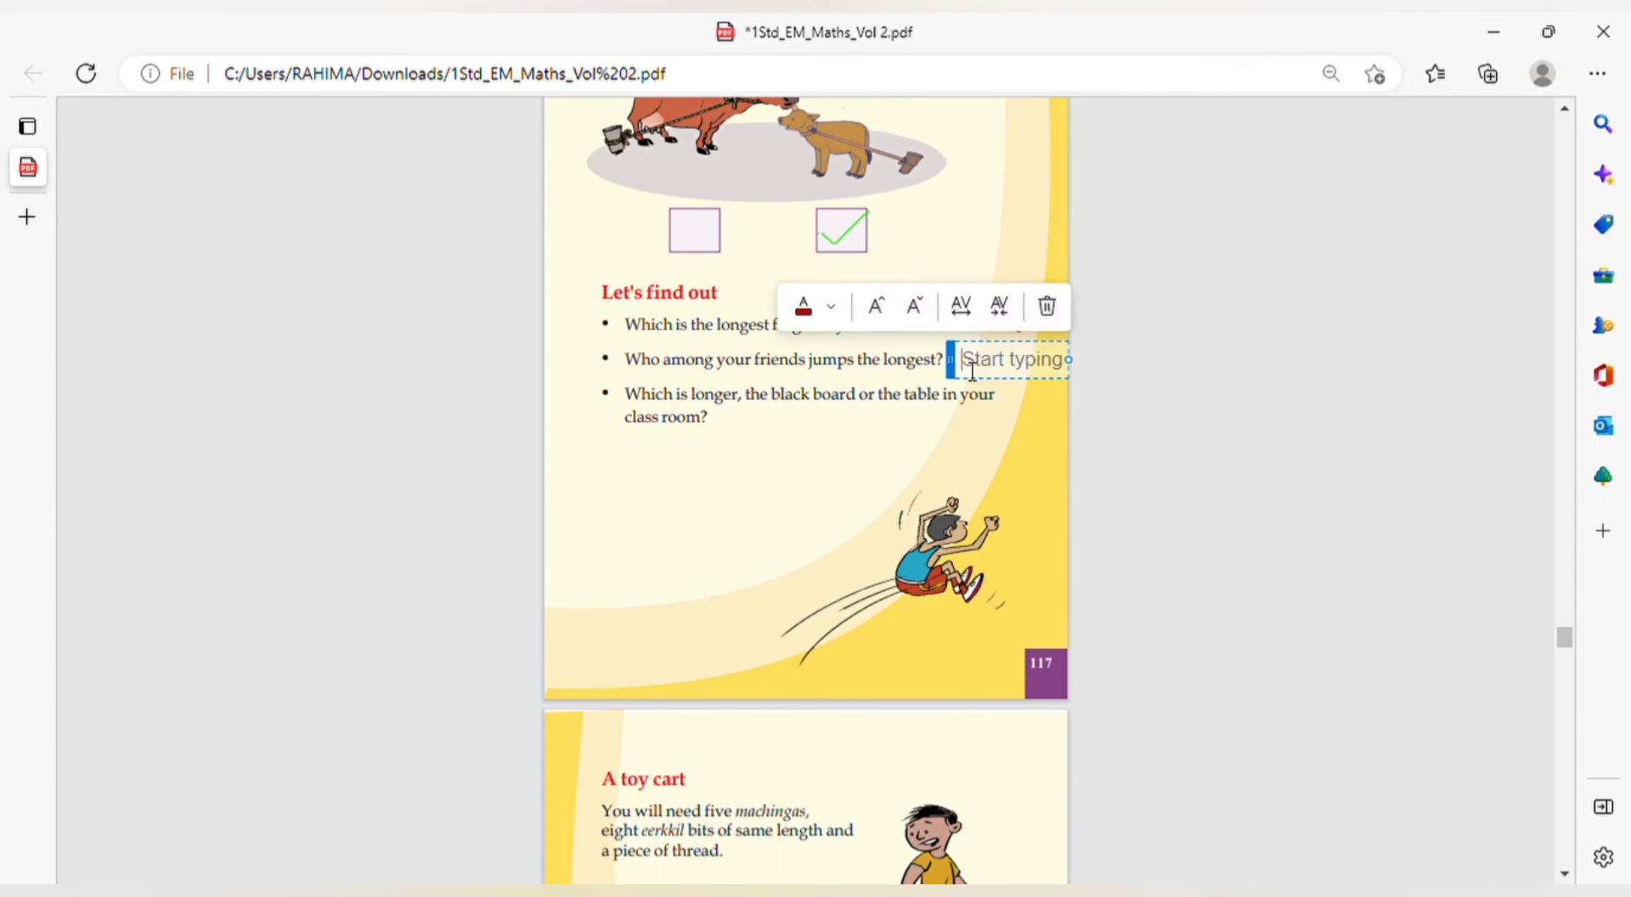
pyautogui.write('Athira')
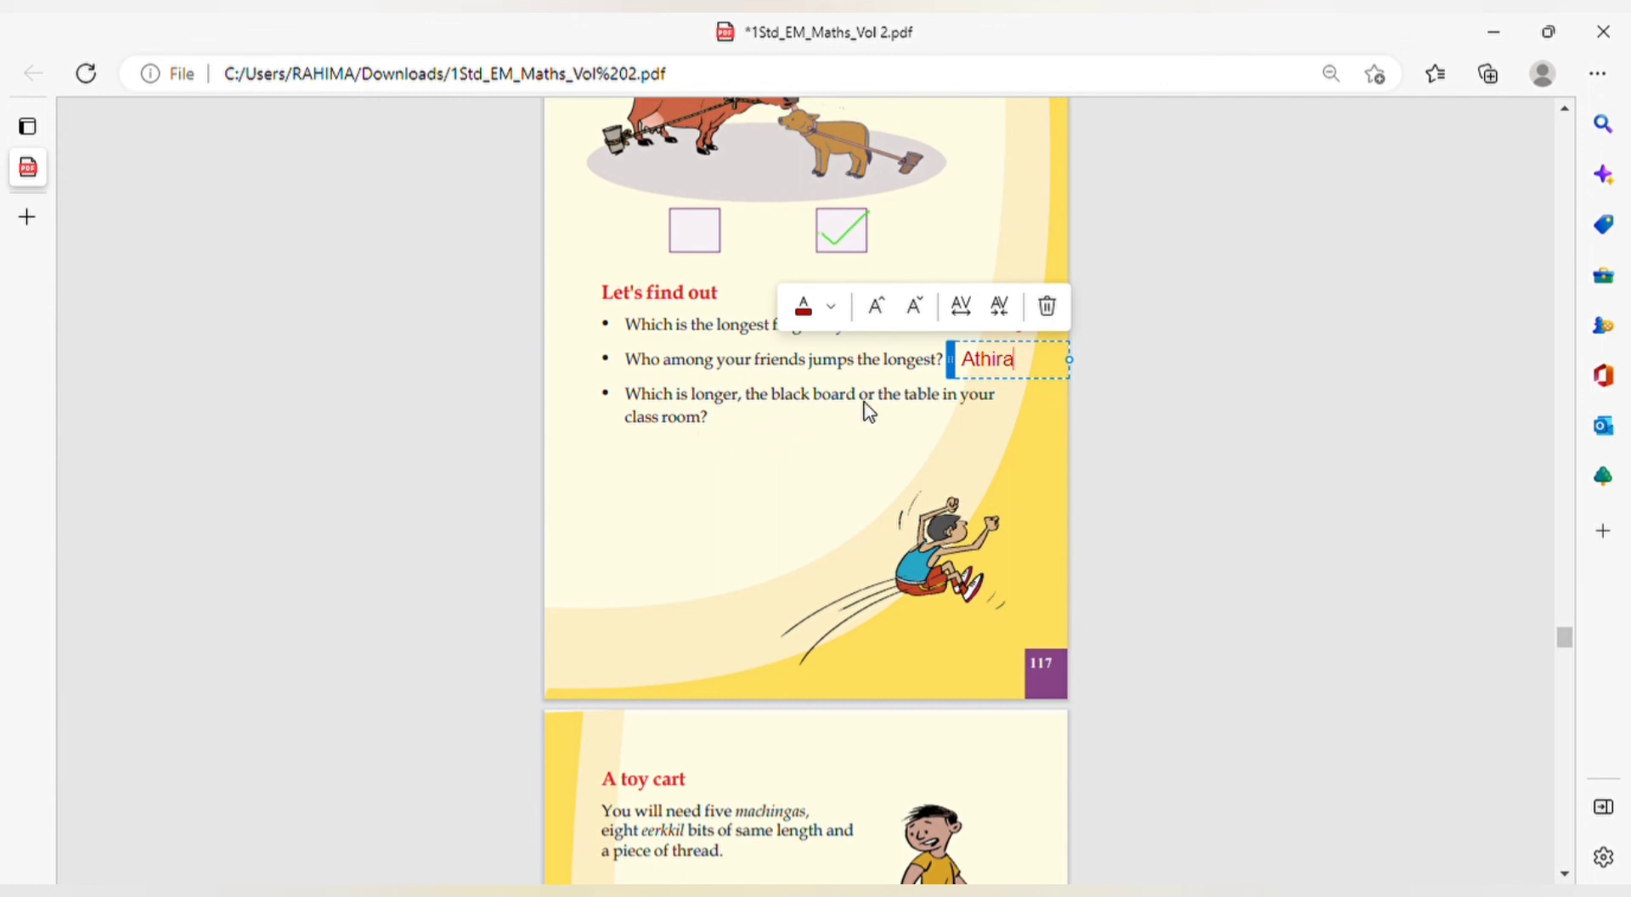
pyautogui.click(736, 431)
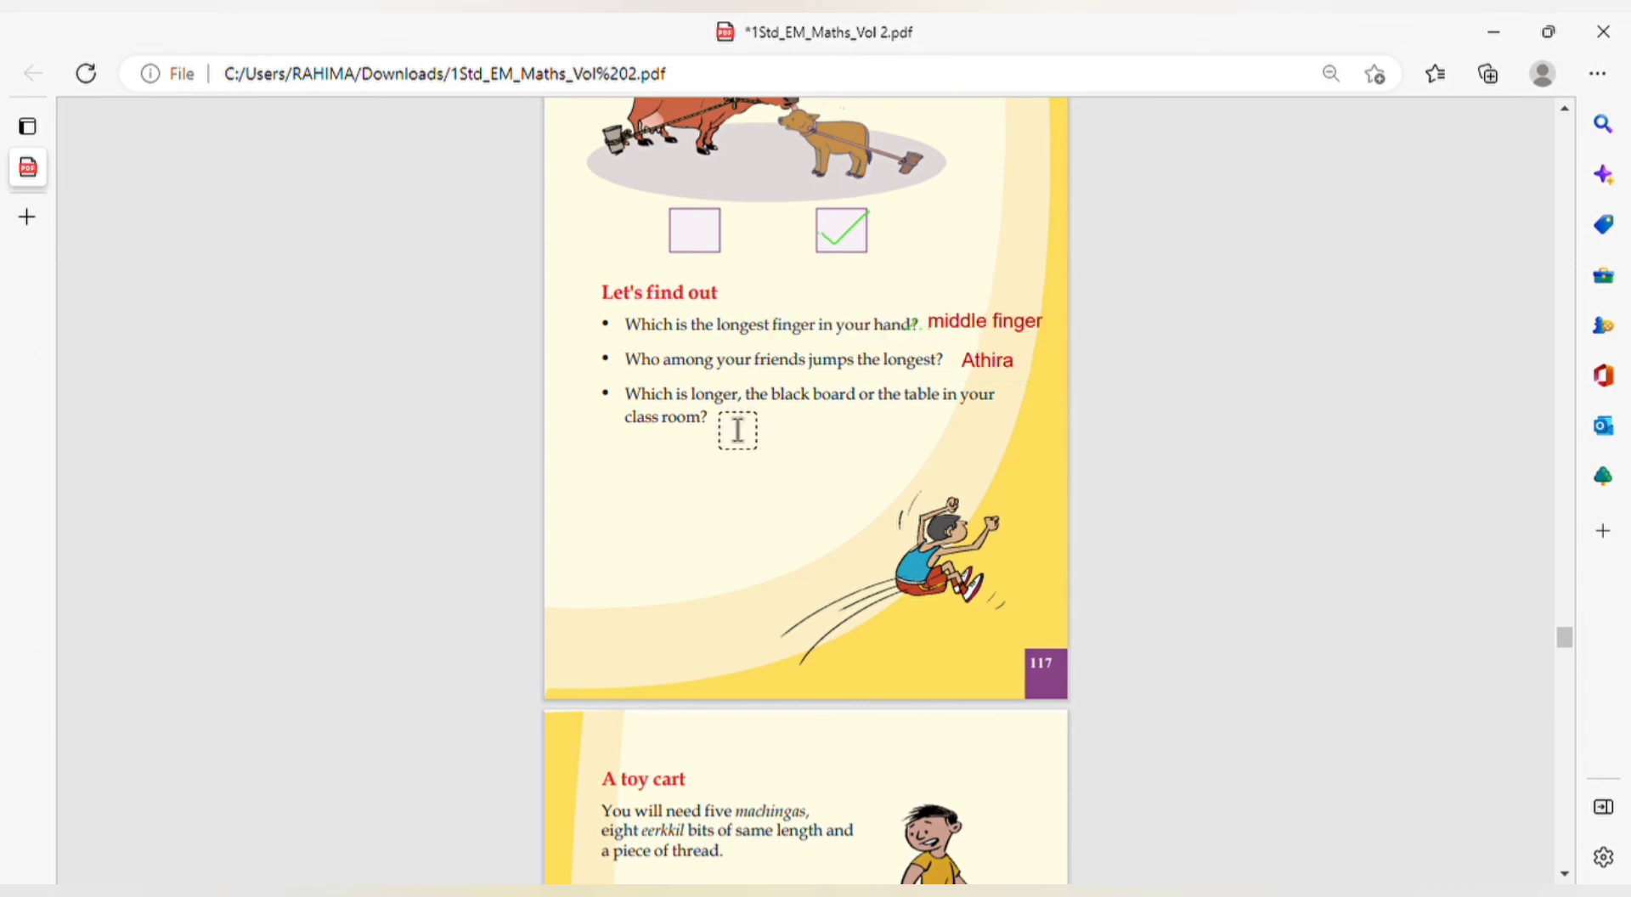
pyautogui.click(739, 433)
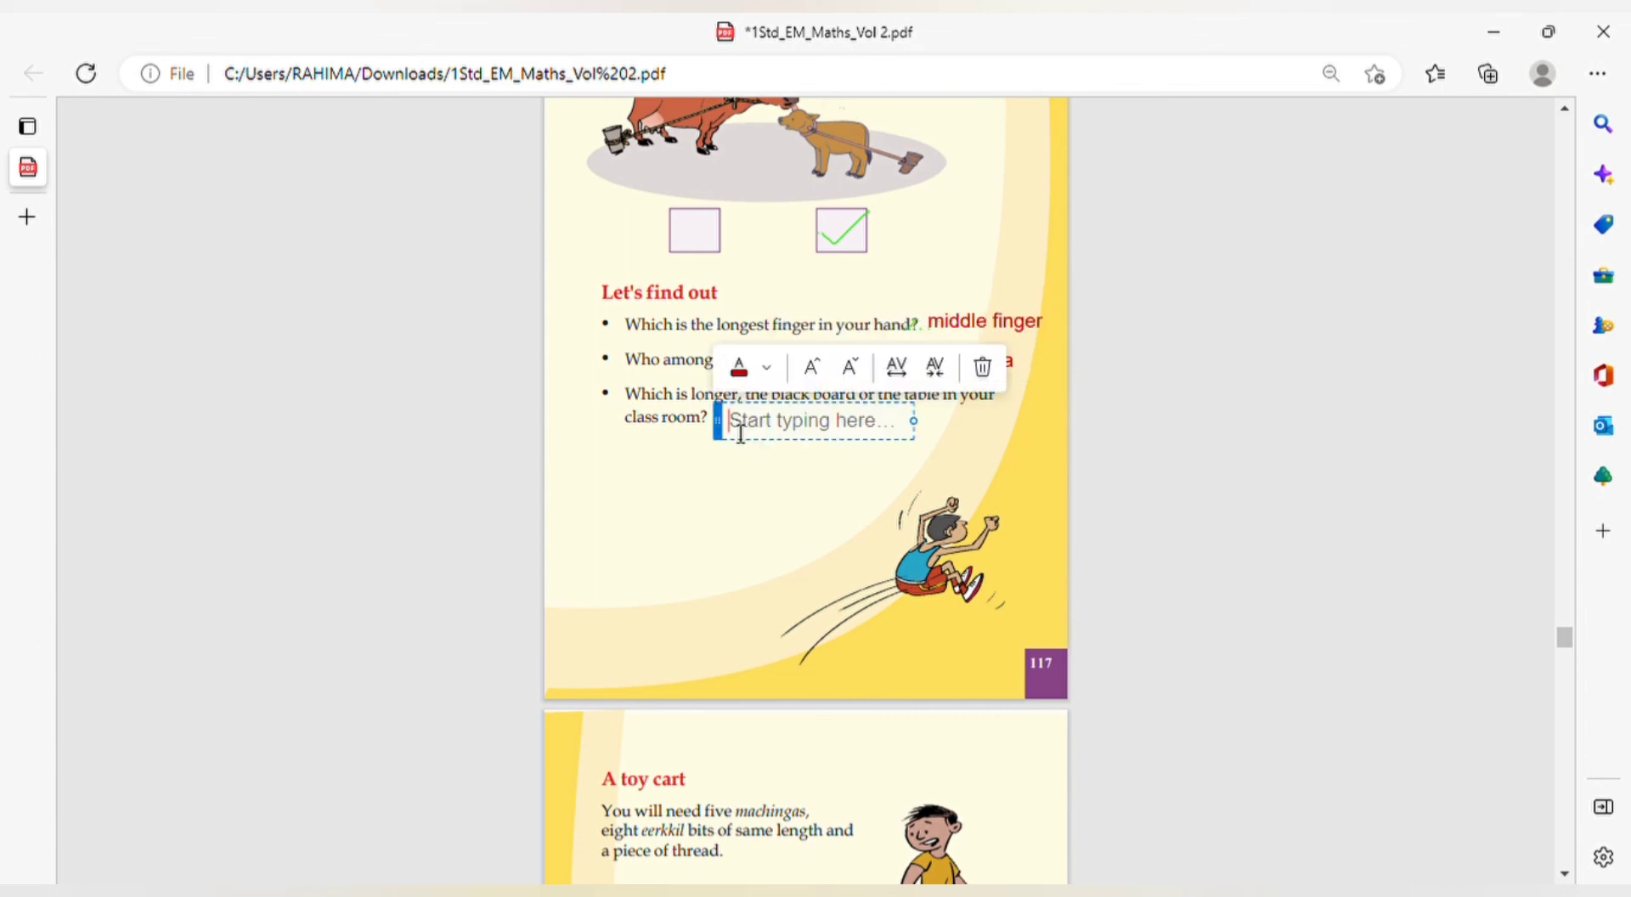
pyautogui.write('Table')
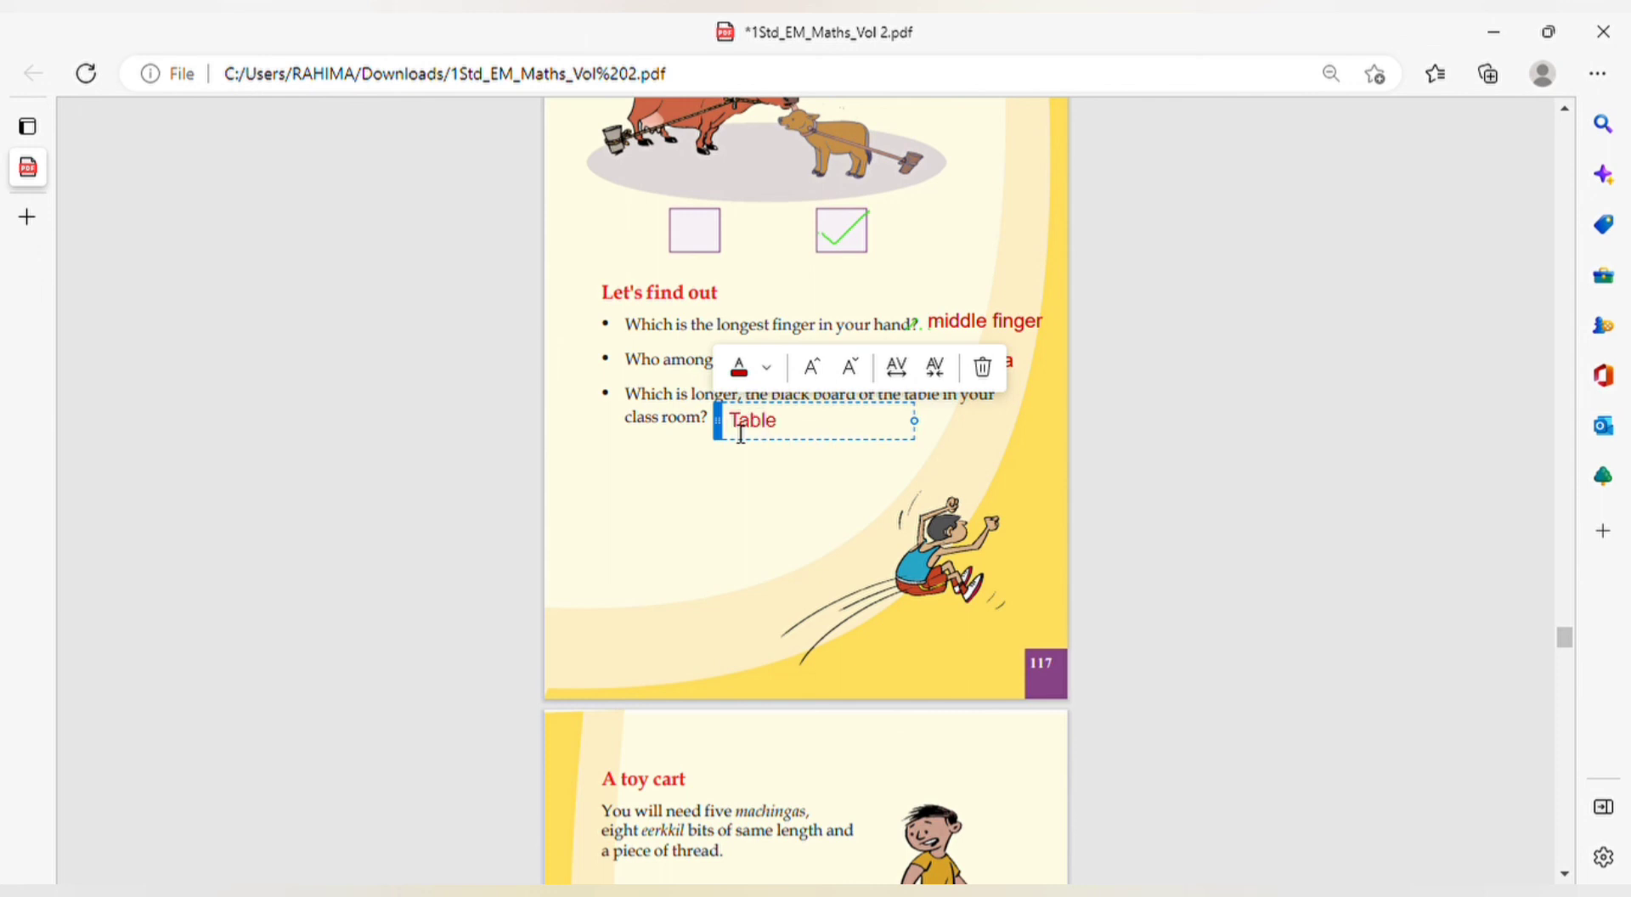
pyautogui.click(643, 552)
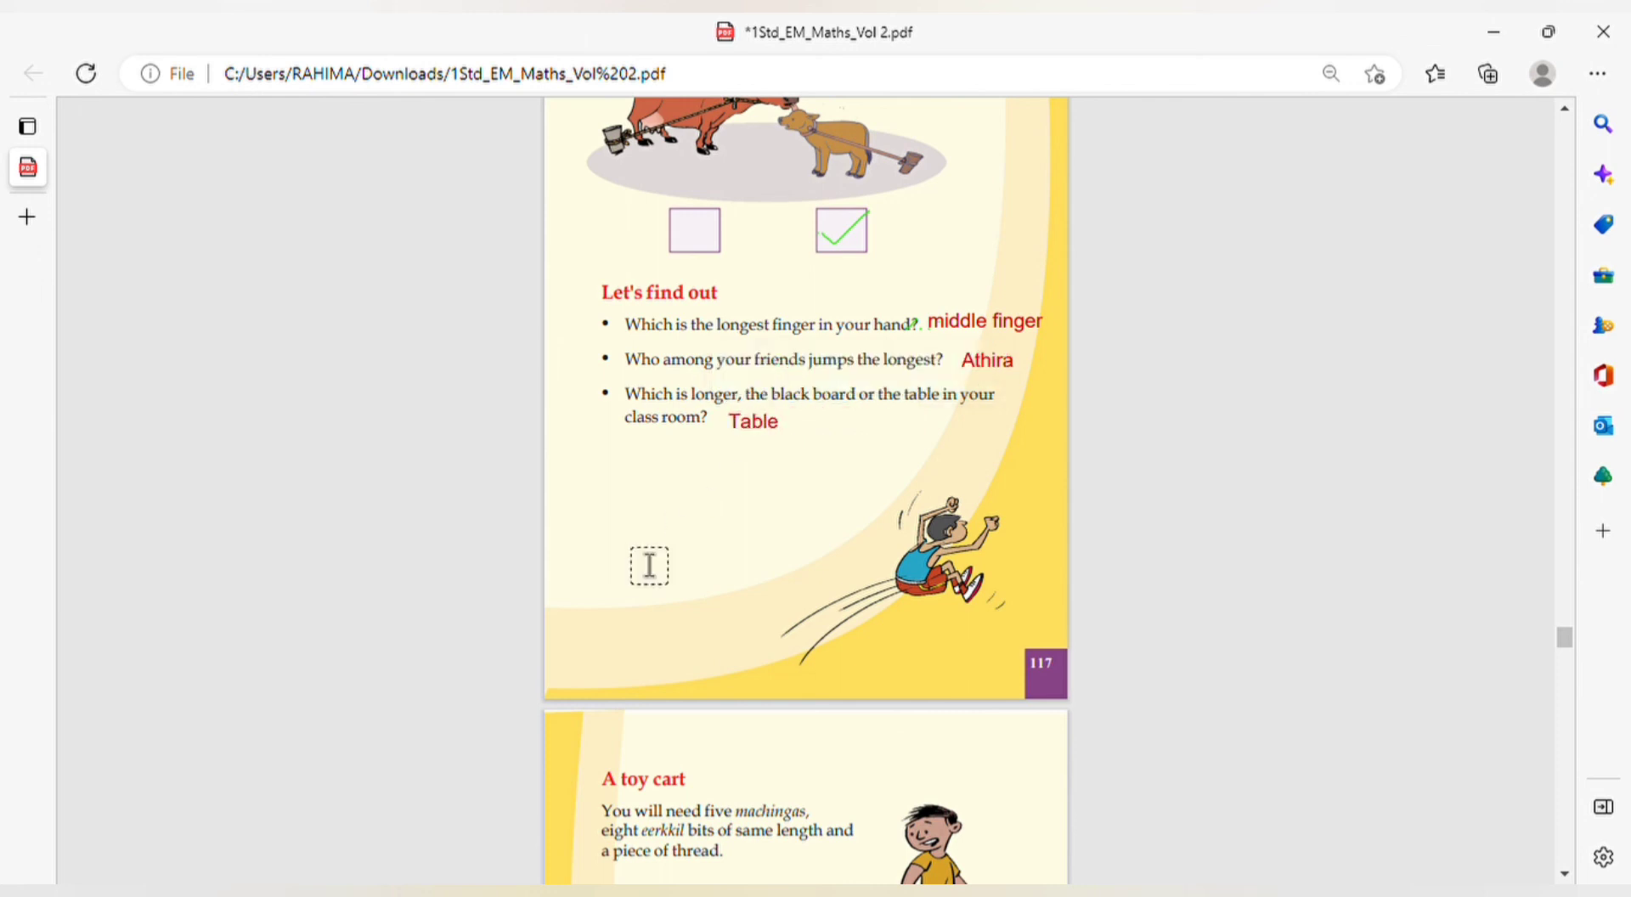
# Scroll down to page 118's 'A toy cart' activity and the start of chapter 10, 'Rupee and Paise'
pyautogui.scroll(-3, 728, 538)
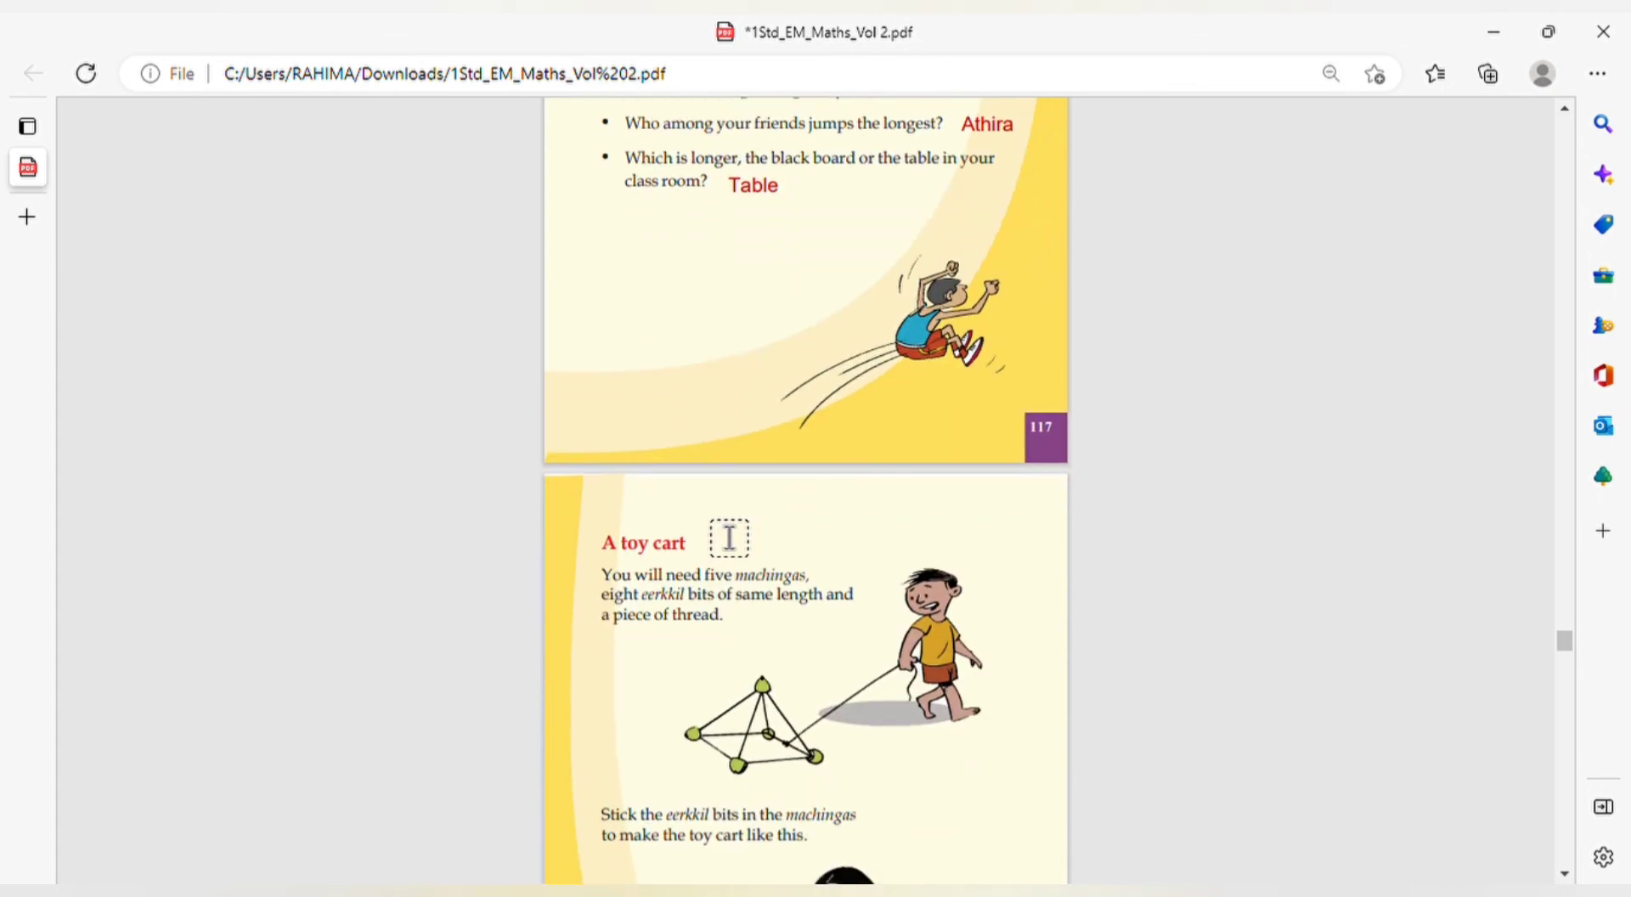
pyautogui.scroll(-2, 729, 538)
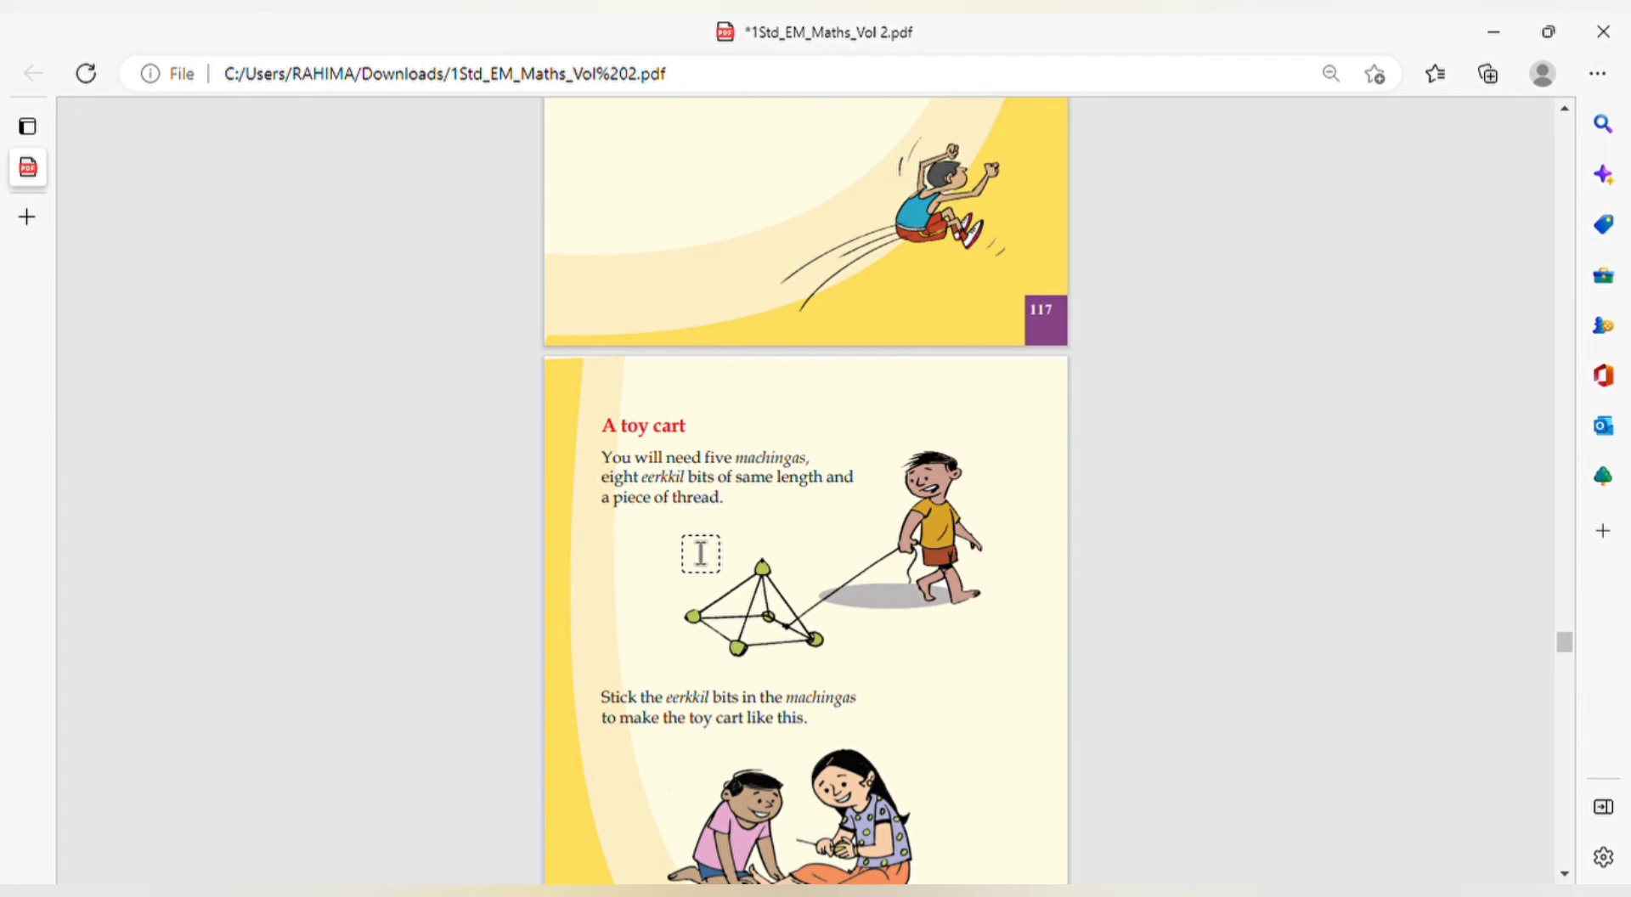
pyautogui.scroll(-3, 698, 556)
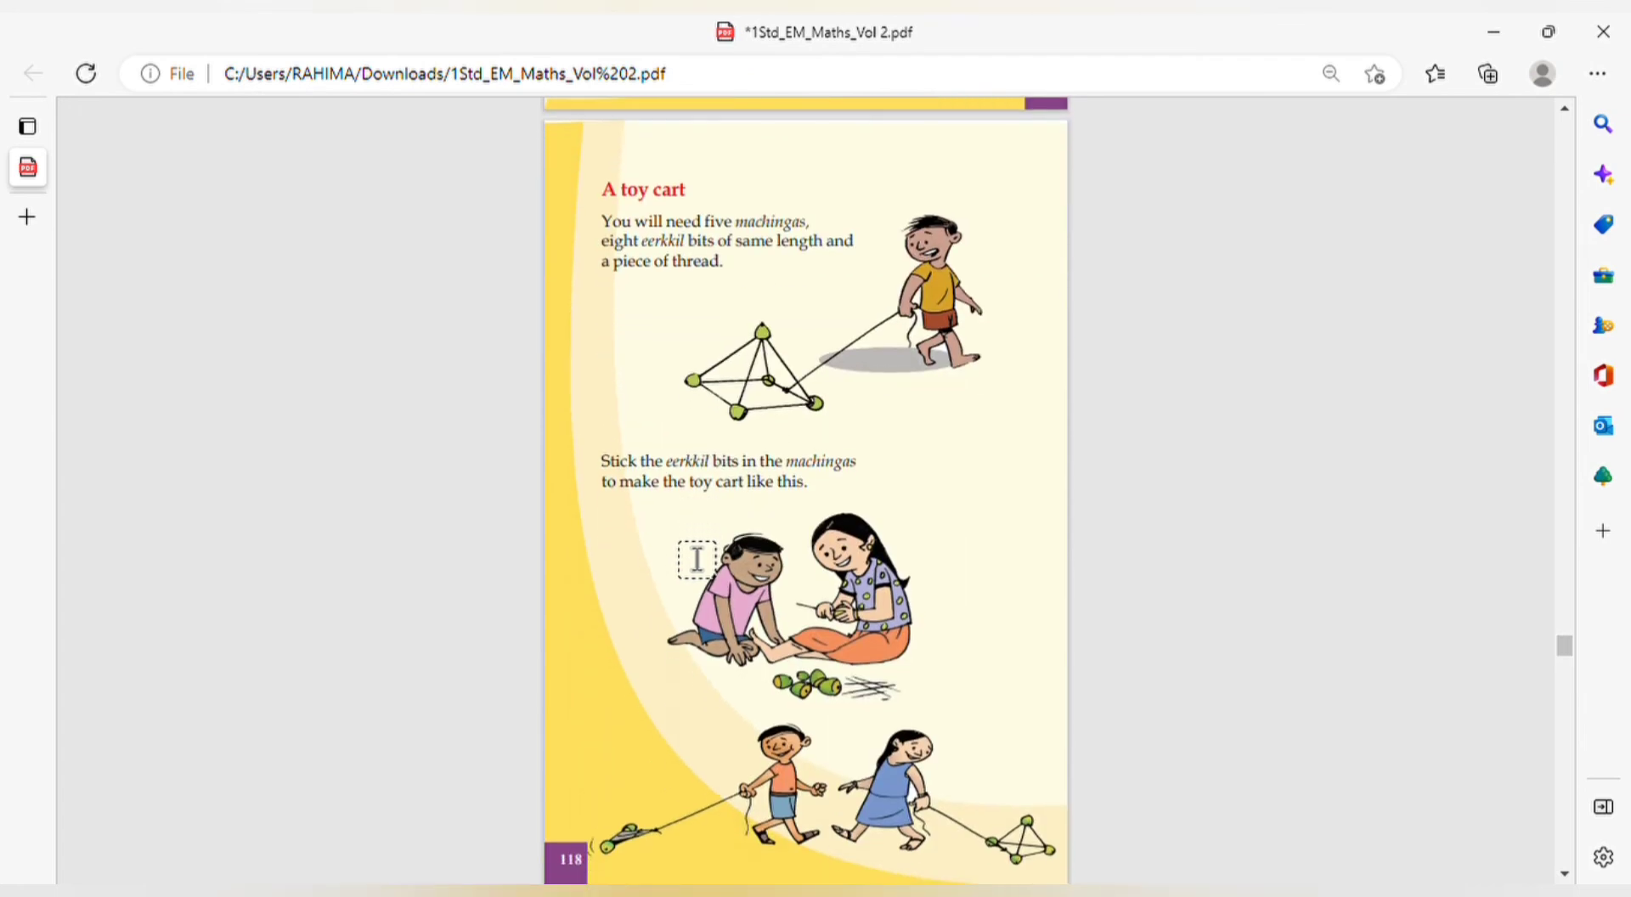
pyautogui.scroll(-2, 697, 559)
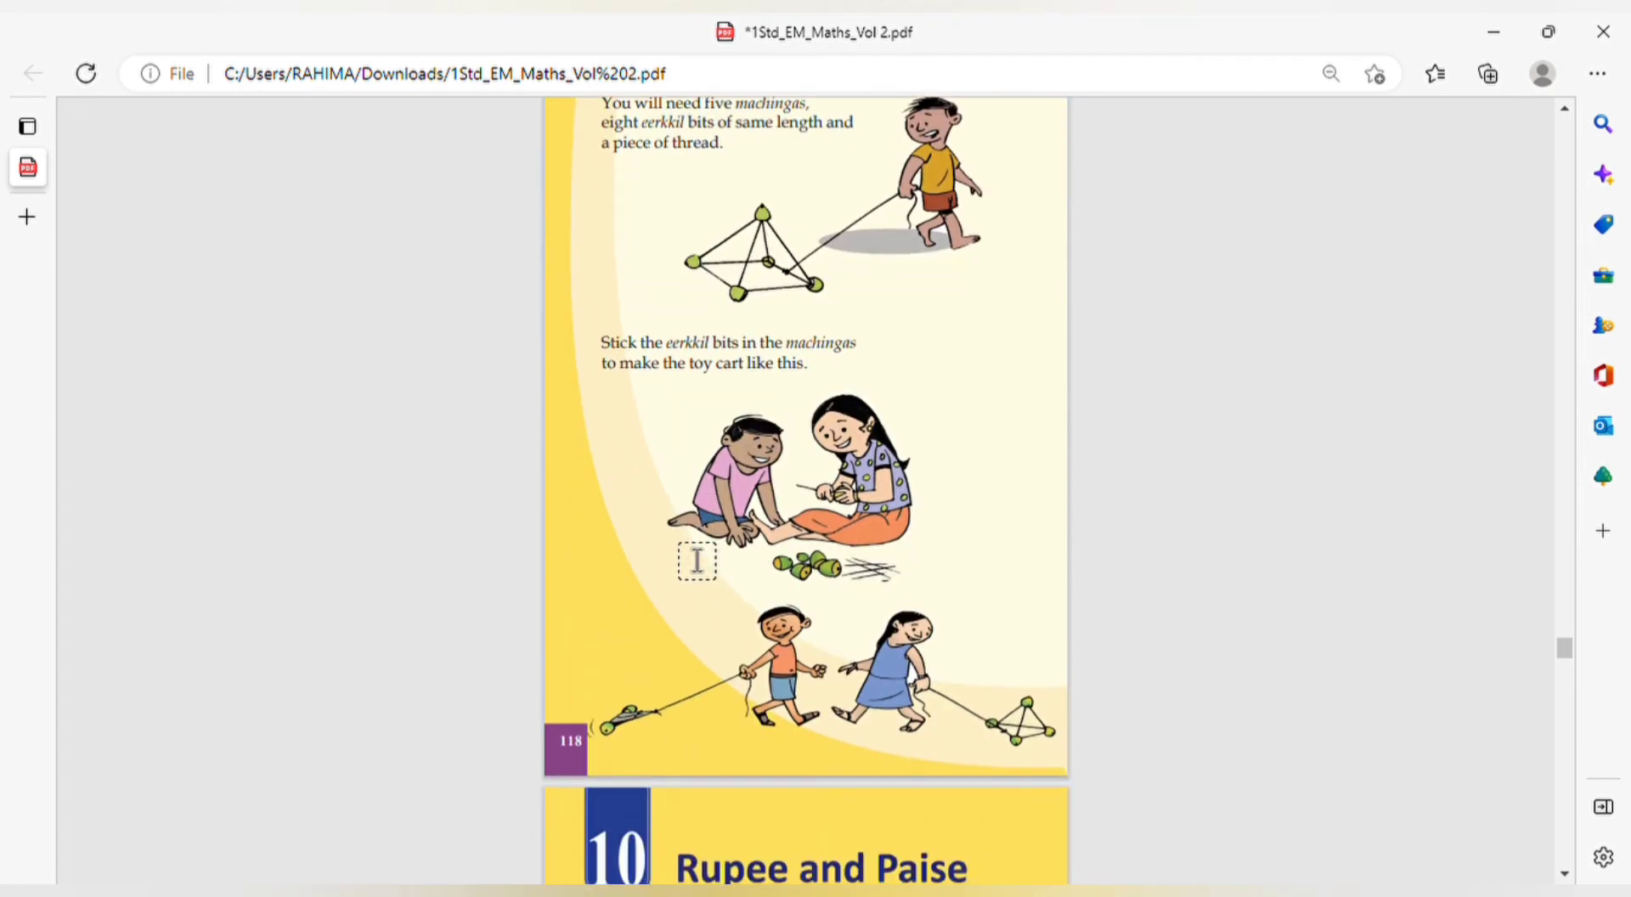